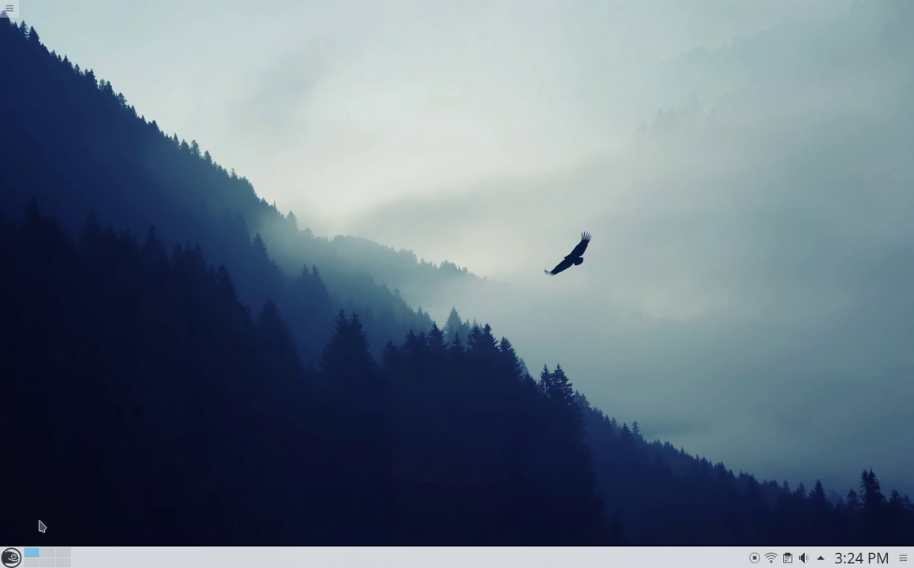
- Open a super user terminal with the root password and run mariadbsvr to launch XAMPP
click(11, 557)
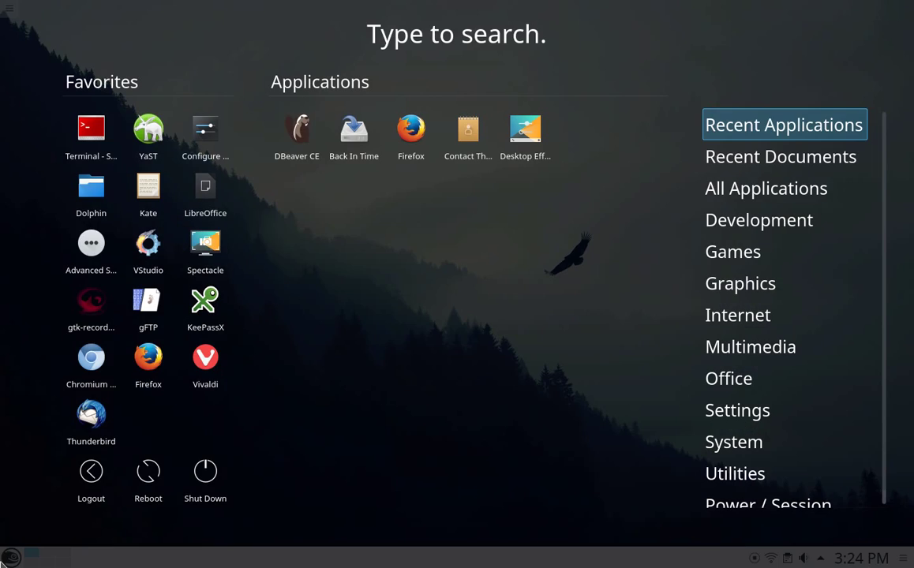
click(86, 126)
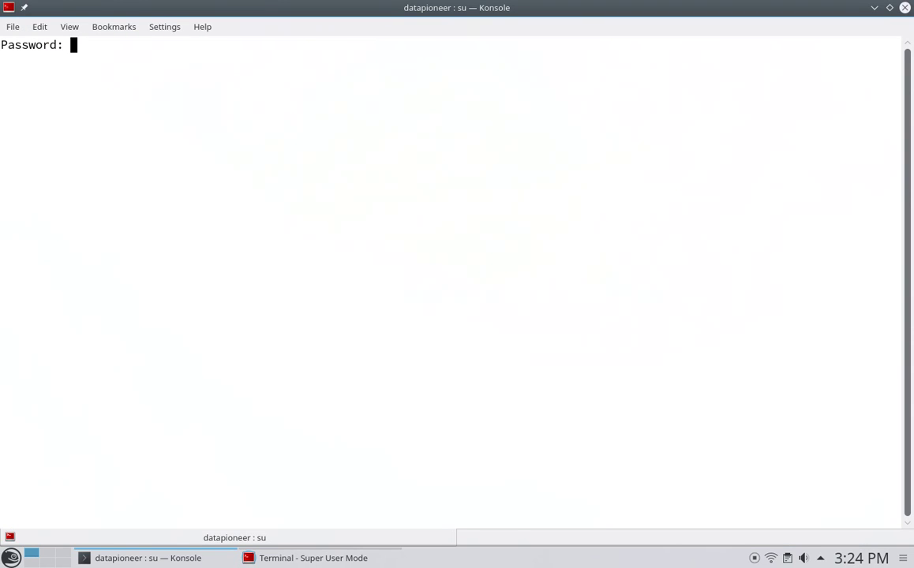
key(Return)
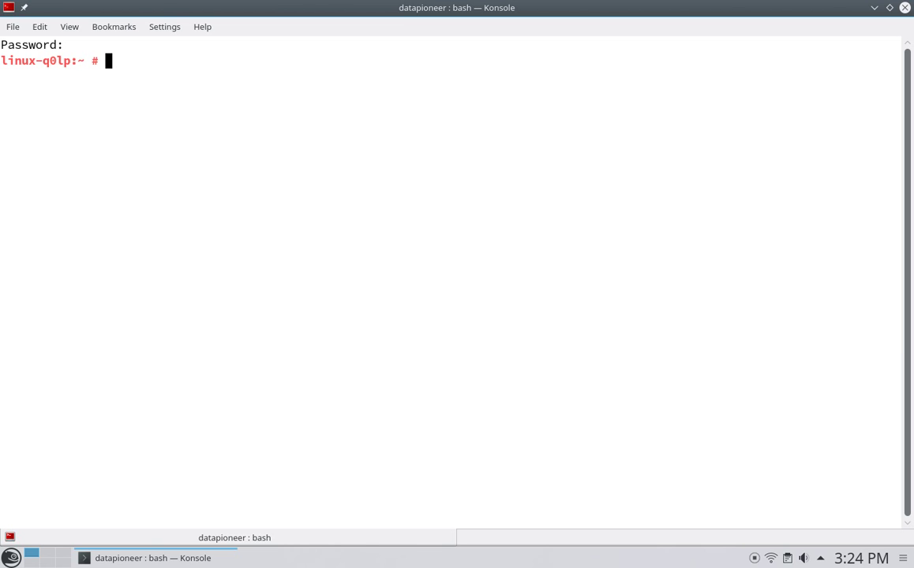
text(mariadbsvr)
key(Return)
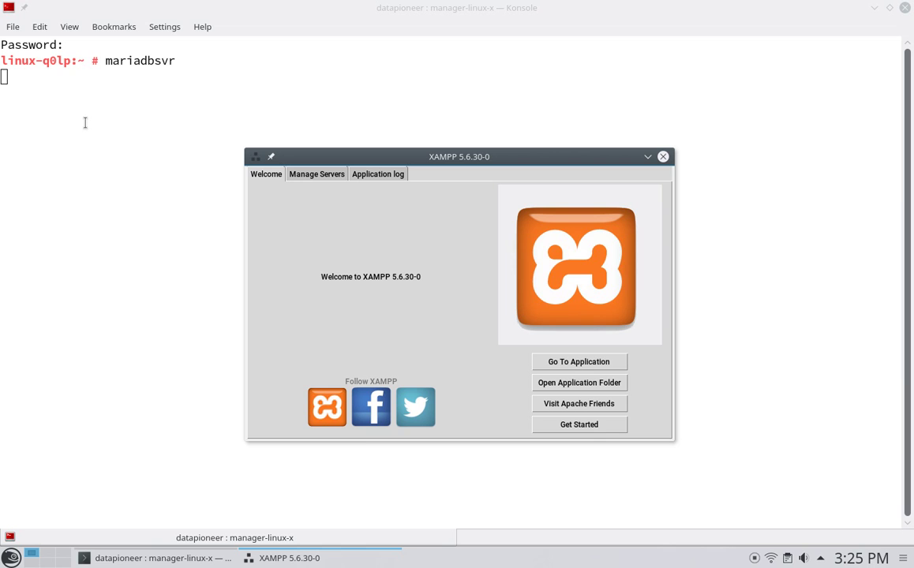
- Start Apache Web Server and MySQL Database under Manage Servers, then go back to Welcome
click(320, 177)
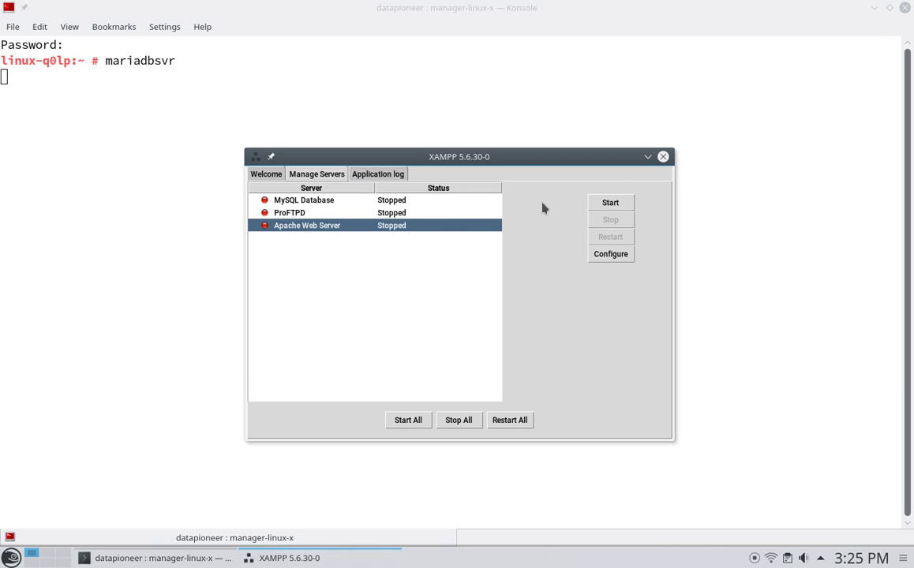
click(597, 203)
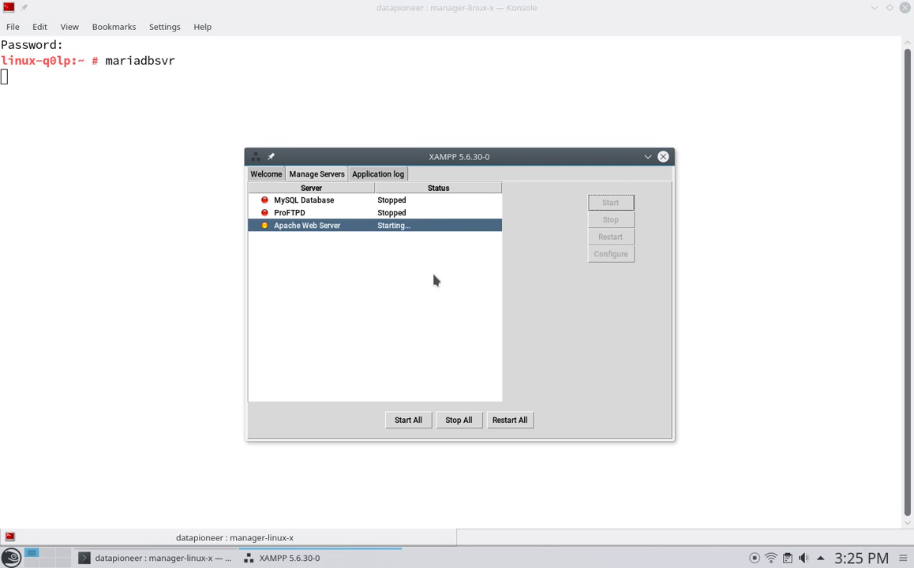
click(326, 202)
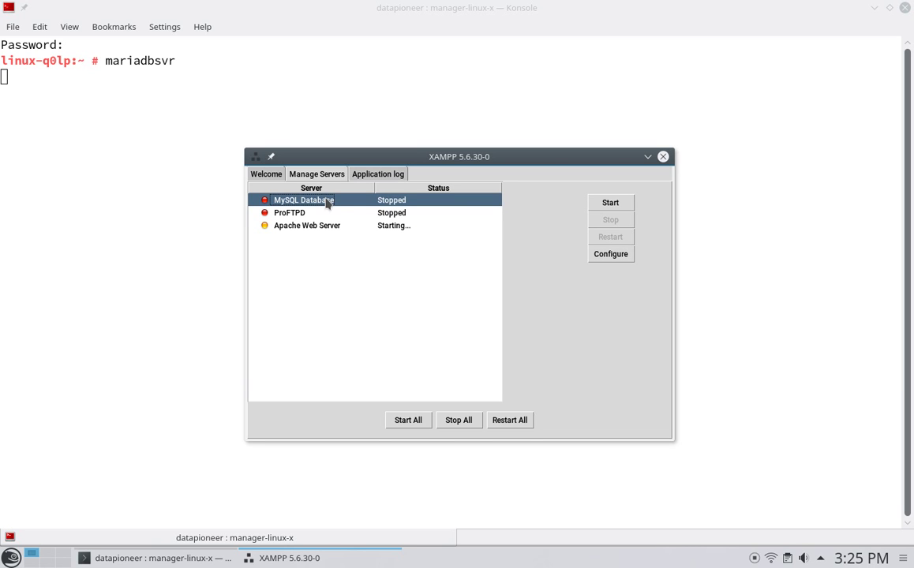
click(605, 204)
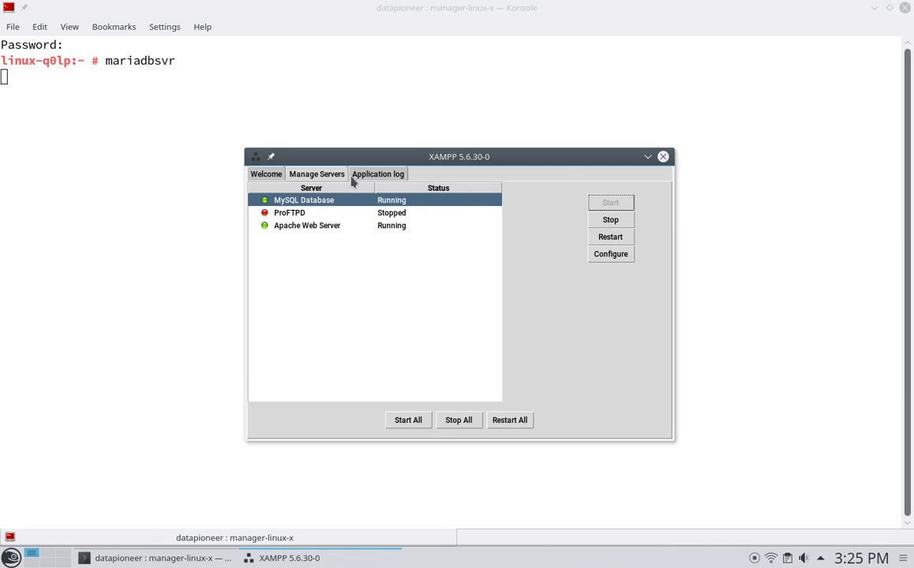
click(270, 175)
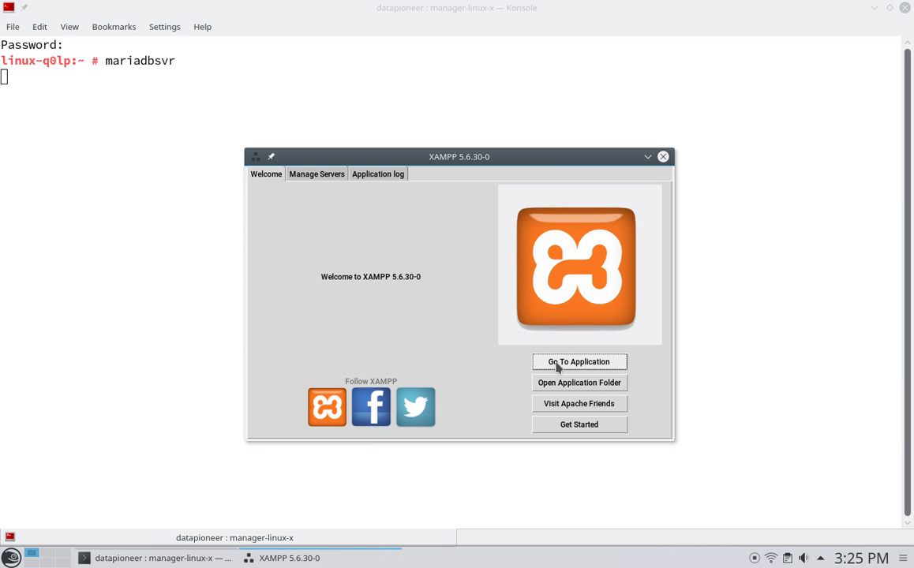
- Open the XAMPP dashboard at localhost/dashboard in Firefox via Go To Application
click(557, 364)
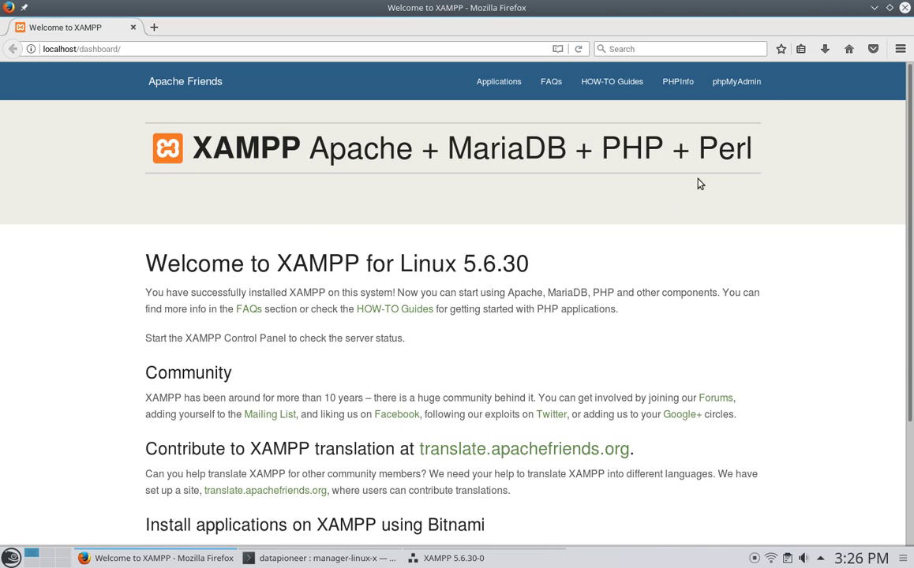
- In phpMyAdmin's Databases tab, create a database named test2DB
click(742, 84)
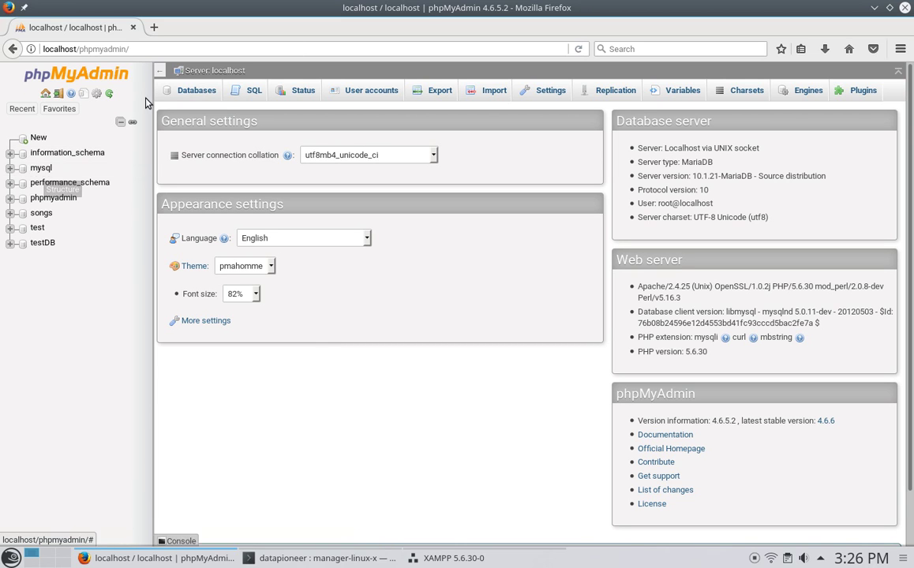
click(188, 92)
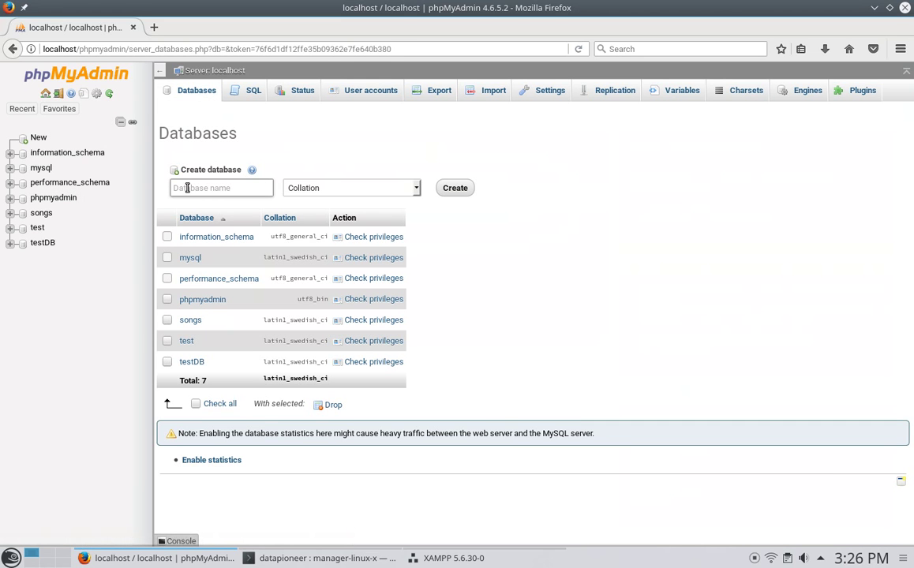
click(187, 191)
text(test2DB)
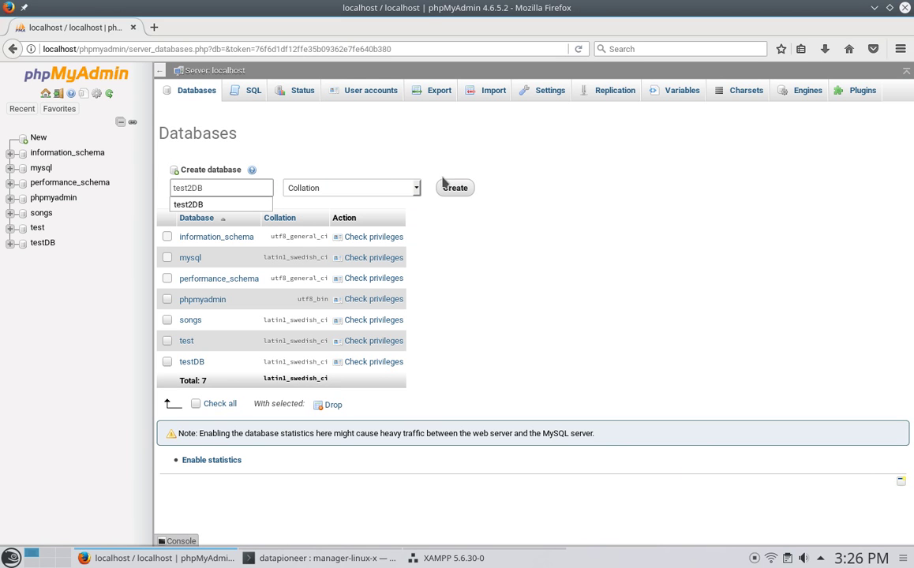
click(451, 189)
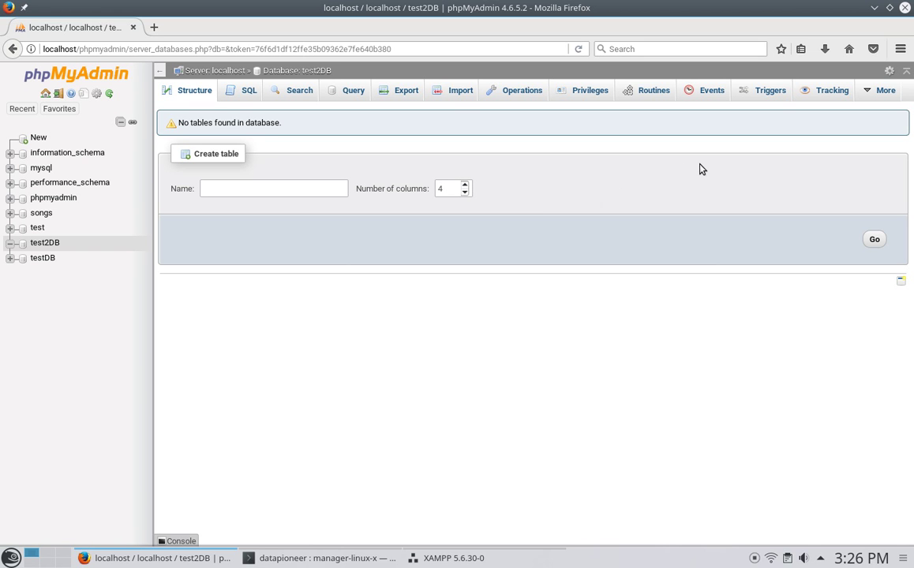
- Close Firefox, minimize XAMPP and Konsole, and launch LibreOffice from the Favorites launcher
click(904, 10)
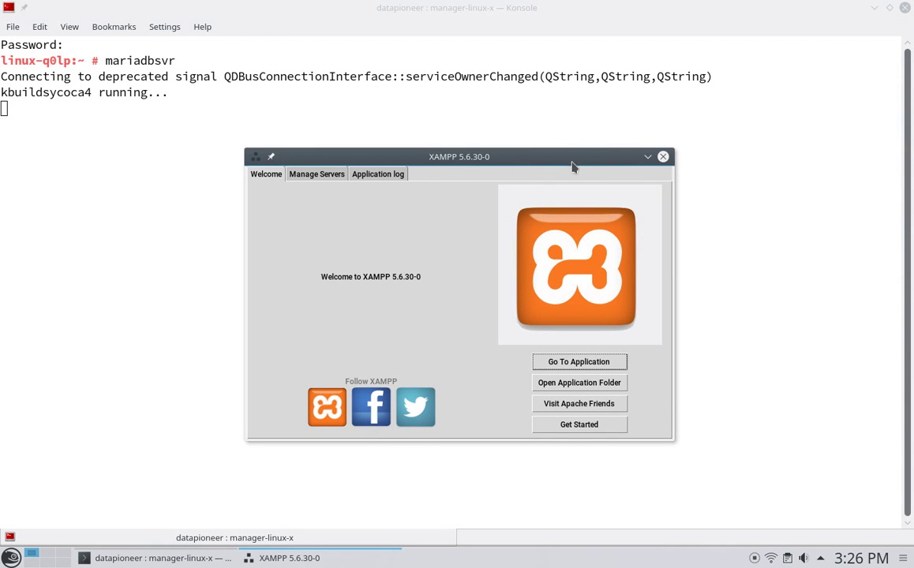
click(648, 157)
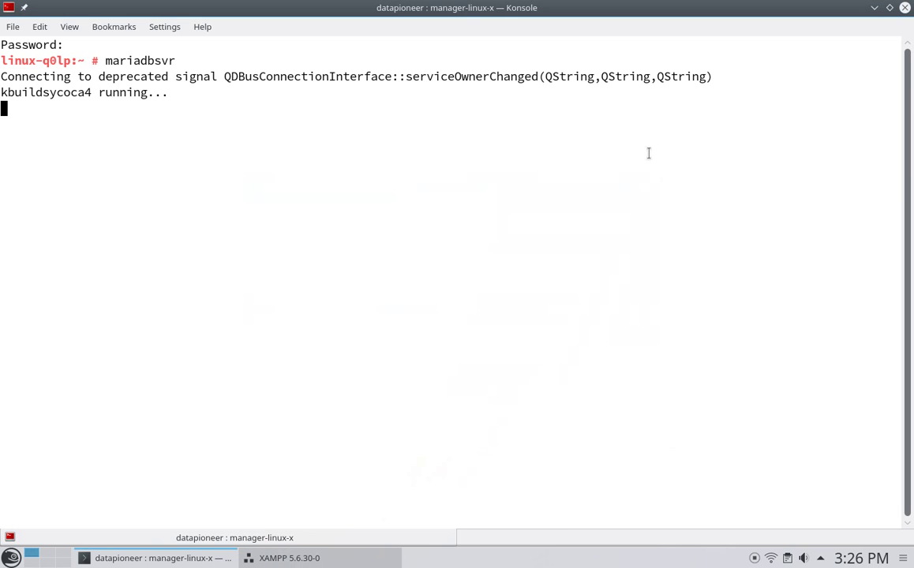
click(874, 8)
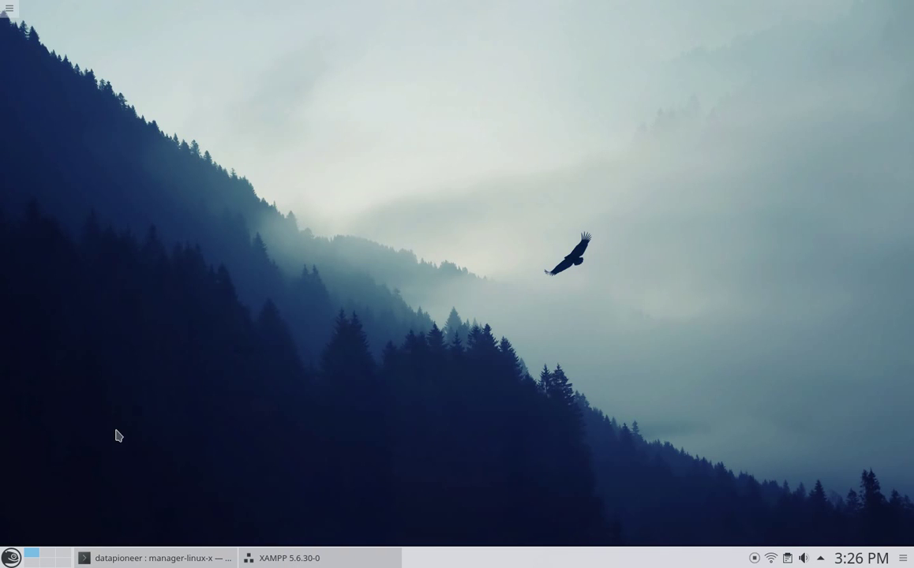
click(11, 559)
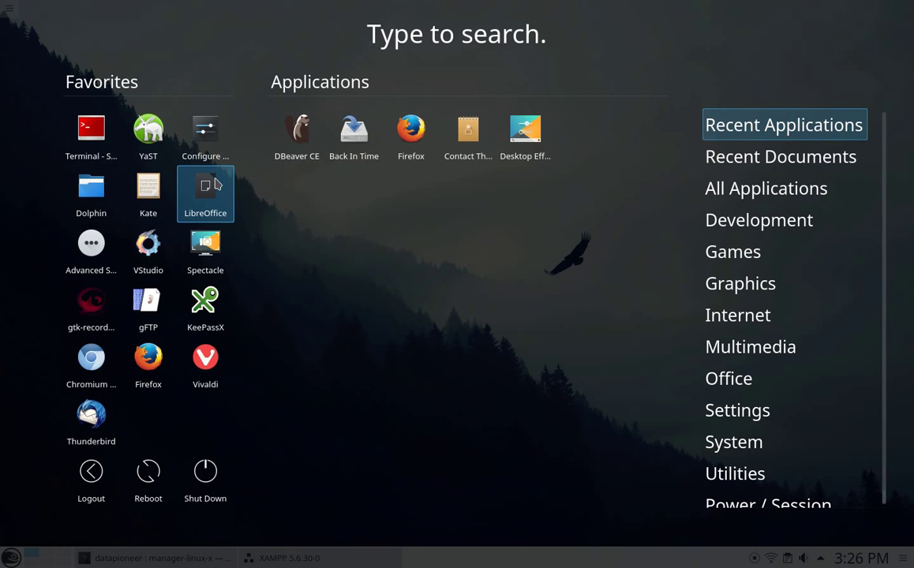
click(218, 184)
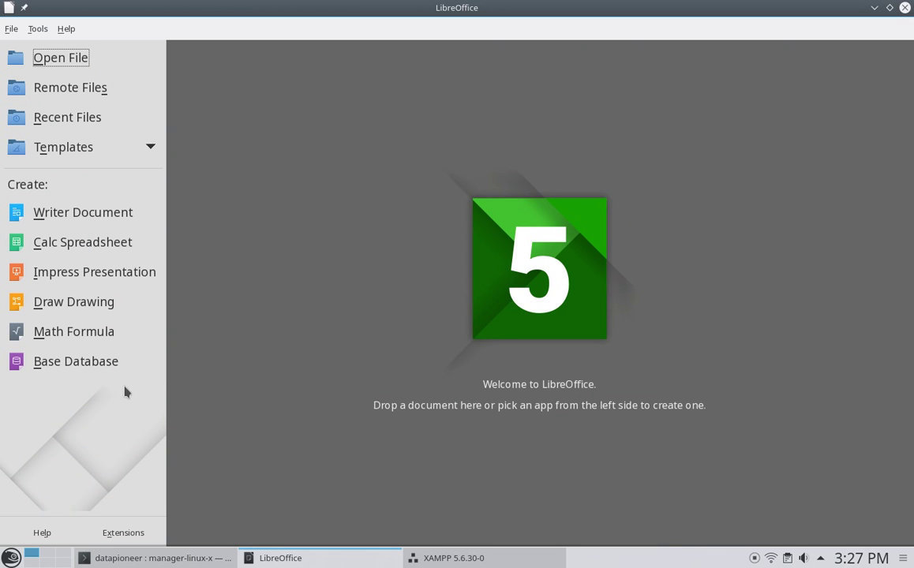
- Start a new Base database that connects to an existing MySQL database using JDBC
click(61, 363)
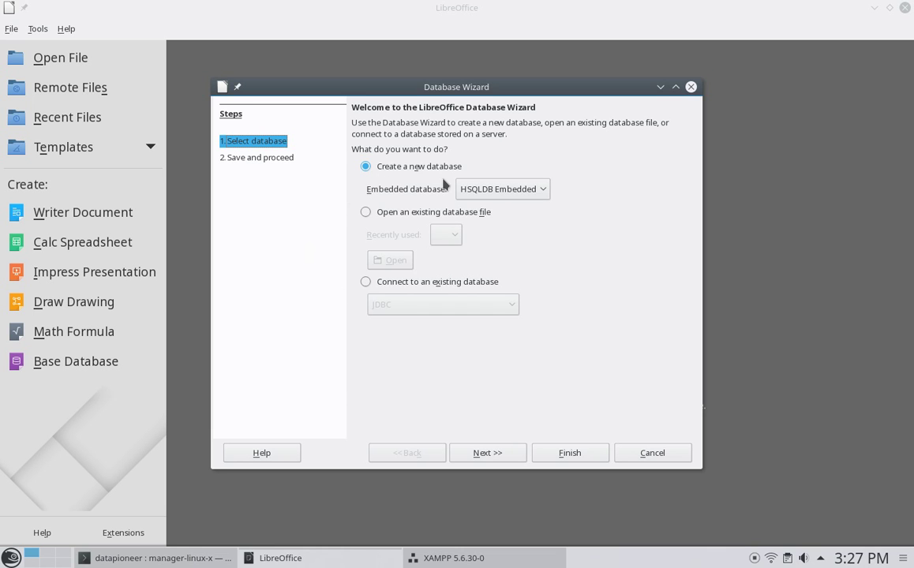
click(366, 282)
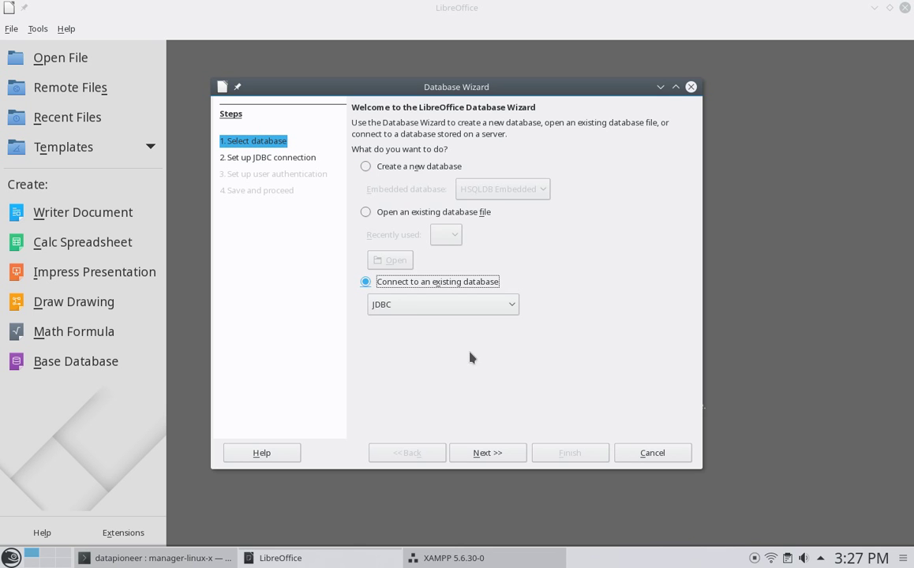
click(511, 305)
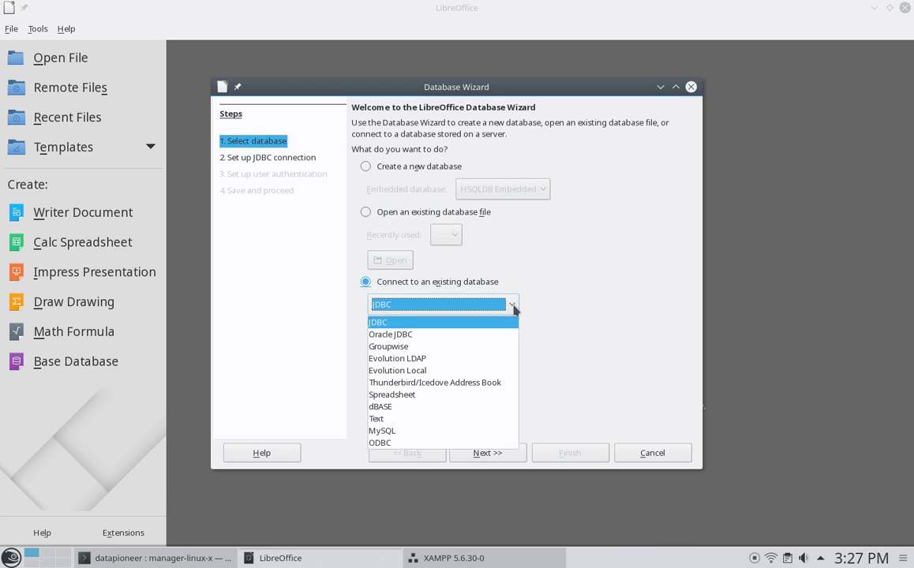
click(459, 431)
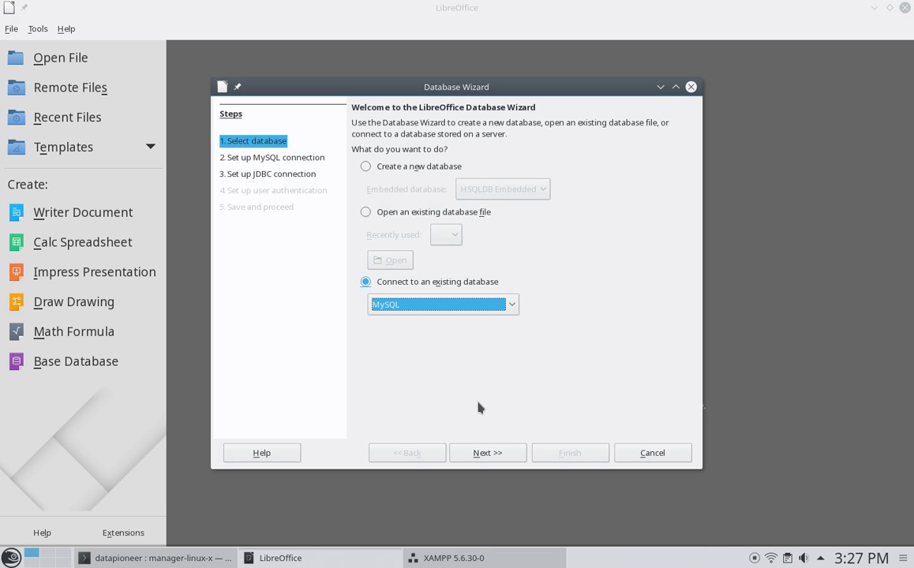
click(484, 459)
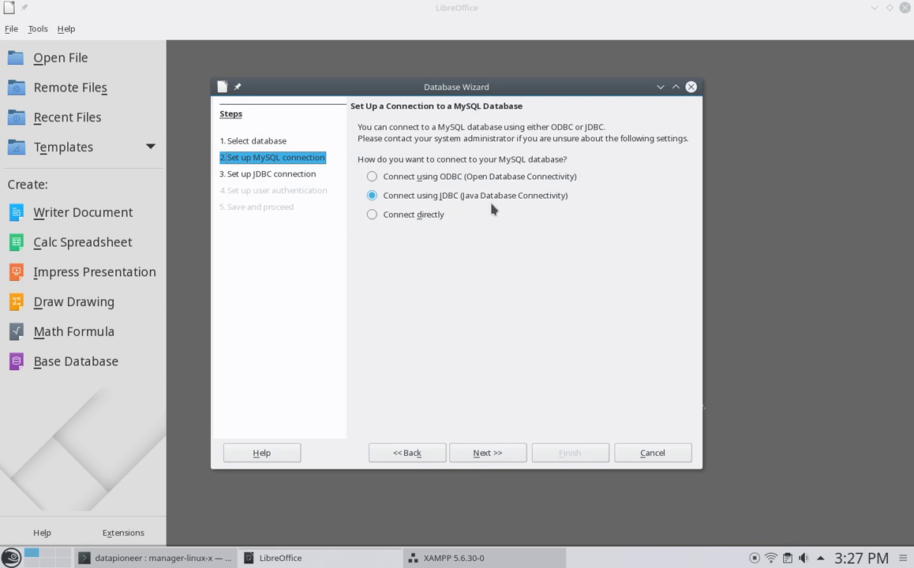
- Enter database name test2DB and server localhost (port 3306) for the JDBC connection
click(476, 452)
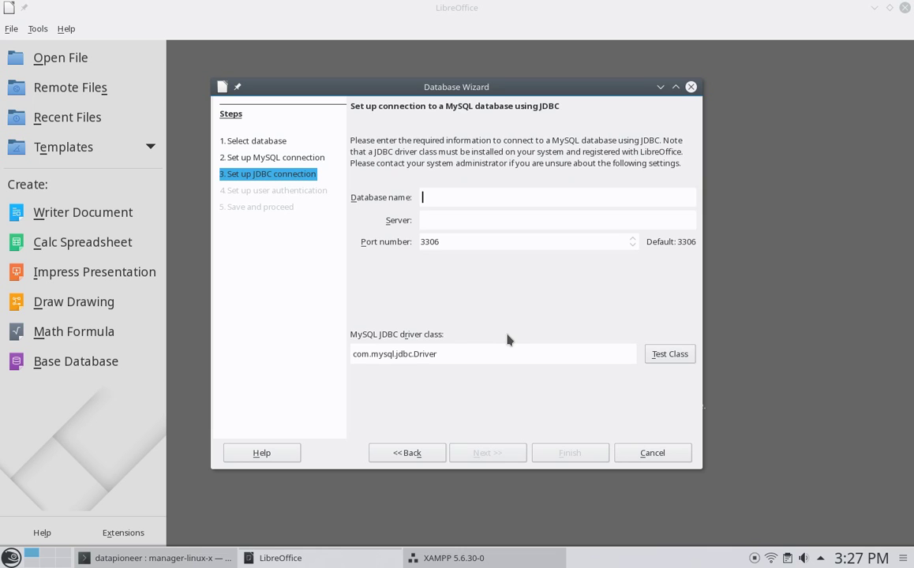
text(test2DB)
click(477, 221)
text(localhost)
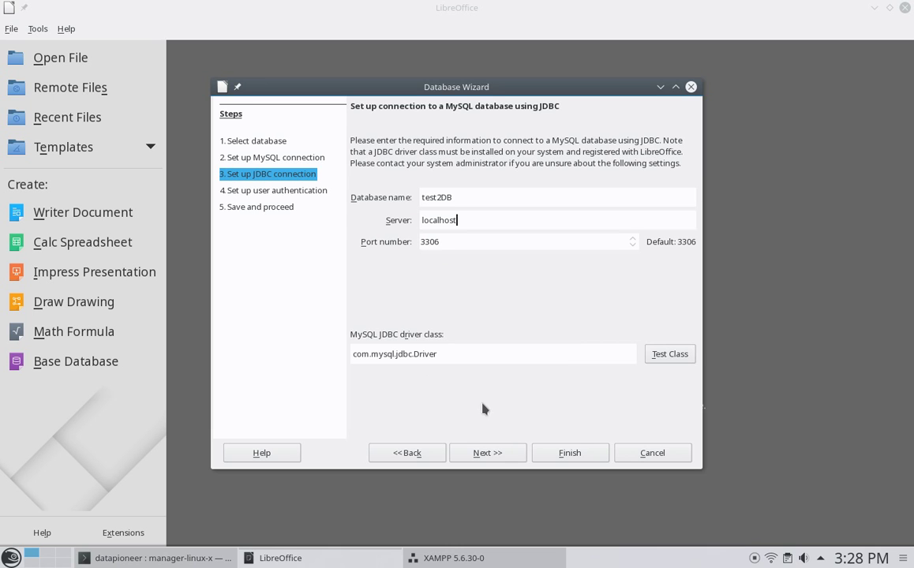
click(475, 458)
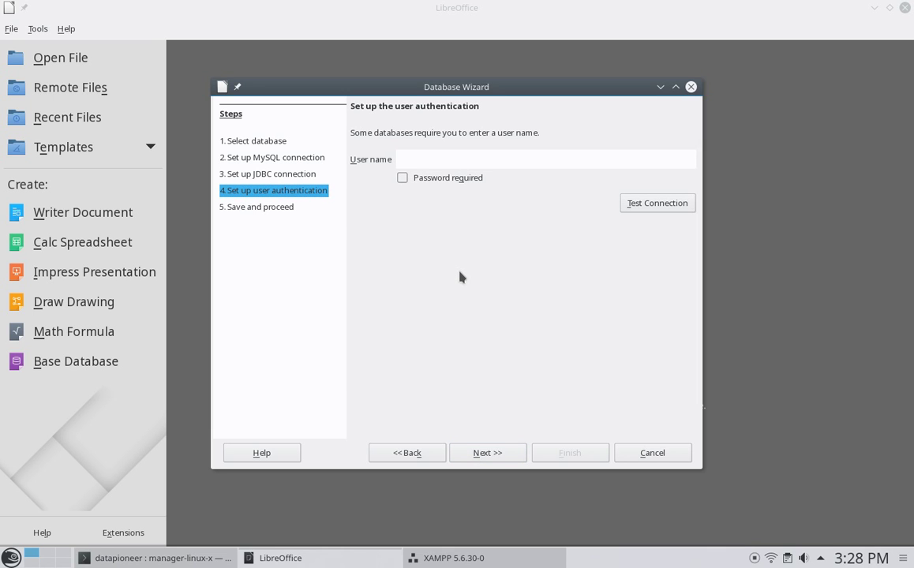
- Use root as the user name and finish the wizard, keeping the database registered and editable
text(root)
click(478, 454)
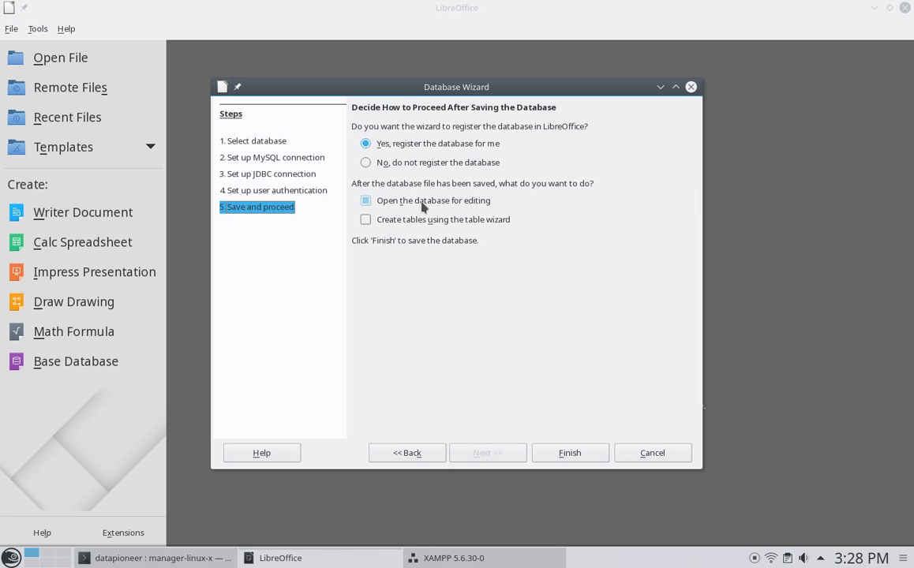
click(569, 454)
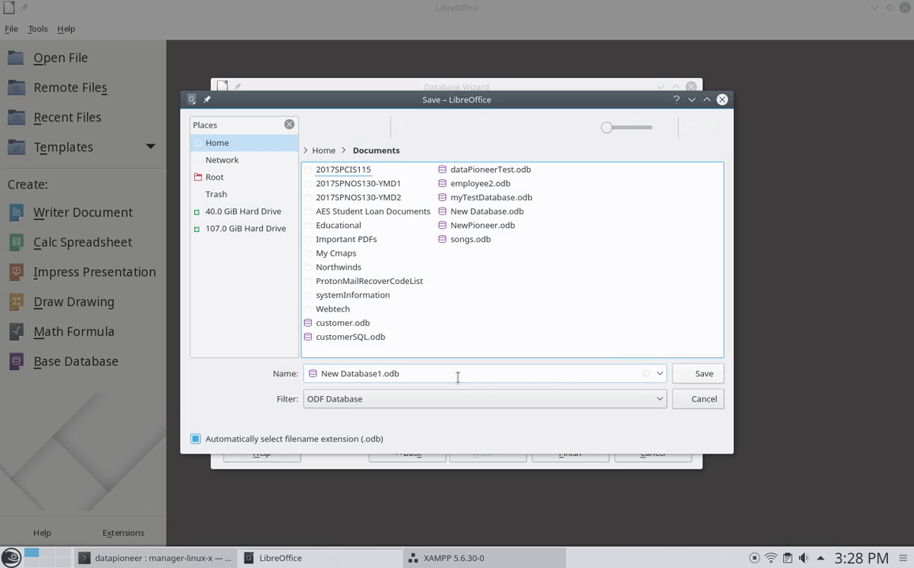
- Save the new database file as test2DB.odb
click(382, 373)
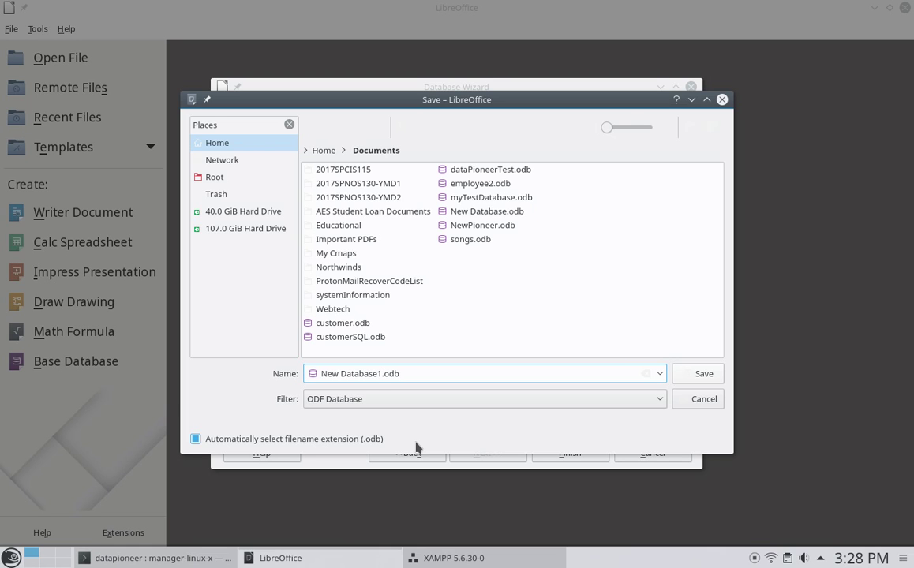
key(BackSpace)
key(BackSpace)
key(BackSpace)
key(BackSpace)
key(BackSpace)
key(BackSpace)
key(BackSpace)
key(BackSpace)
key(BackSpace)
key(BackSpace)
key(BackSpace)
key(BackSpace)
key(BackSpace)
text(test2DB)
click(695, 377)
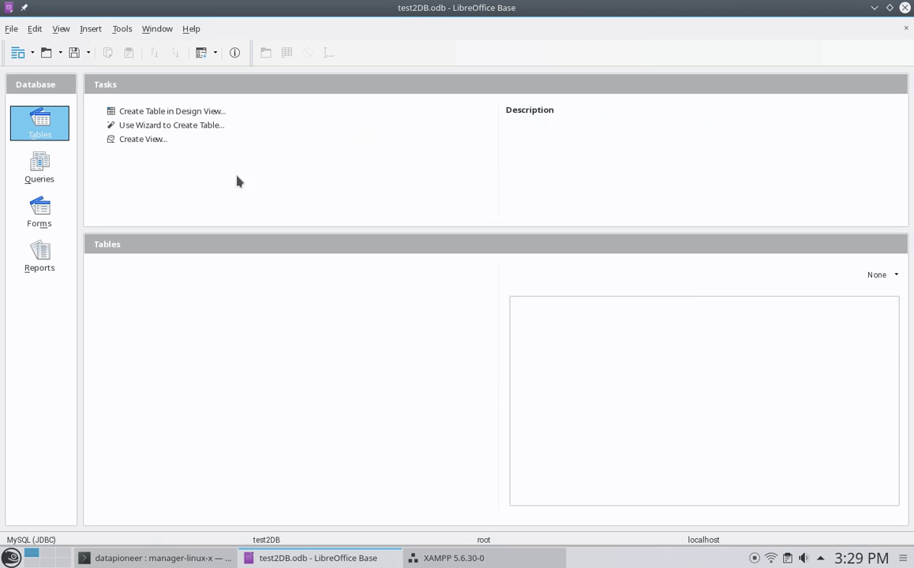
- In the Table Wizard, add ProductID, ProductName and UnitPrice from the Products sample and proceed to primary key
click(174, 127)
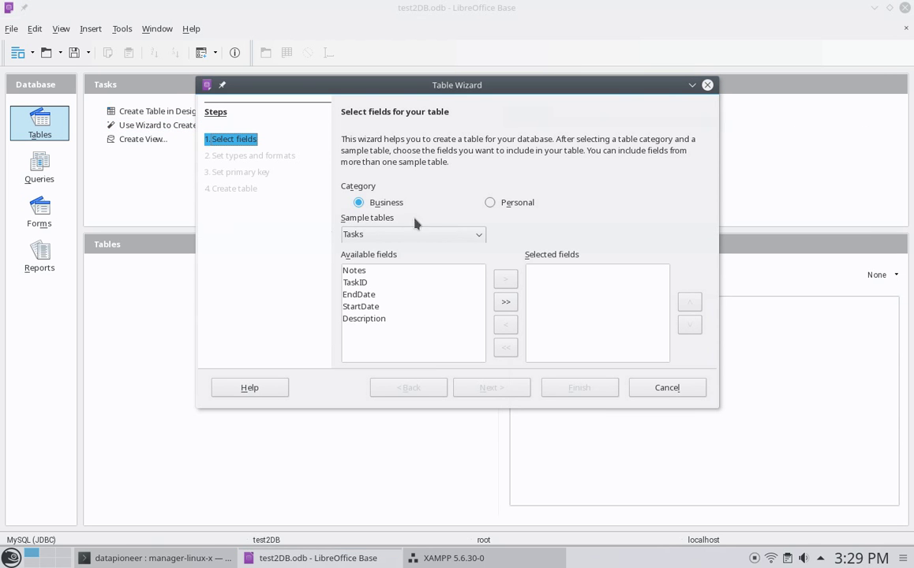
click(479, 237)
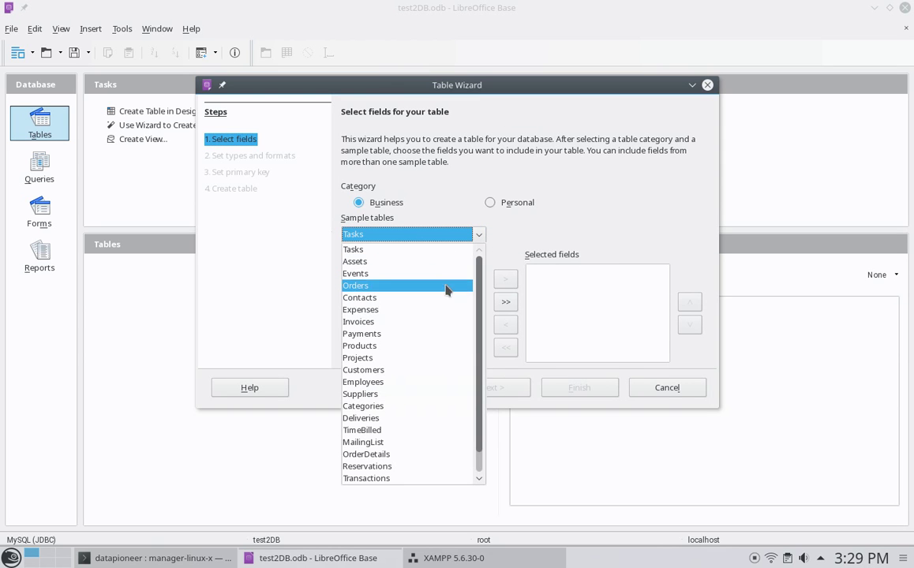
click(434, 346)
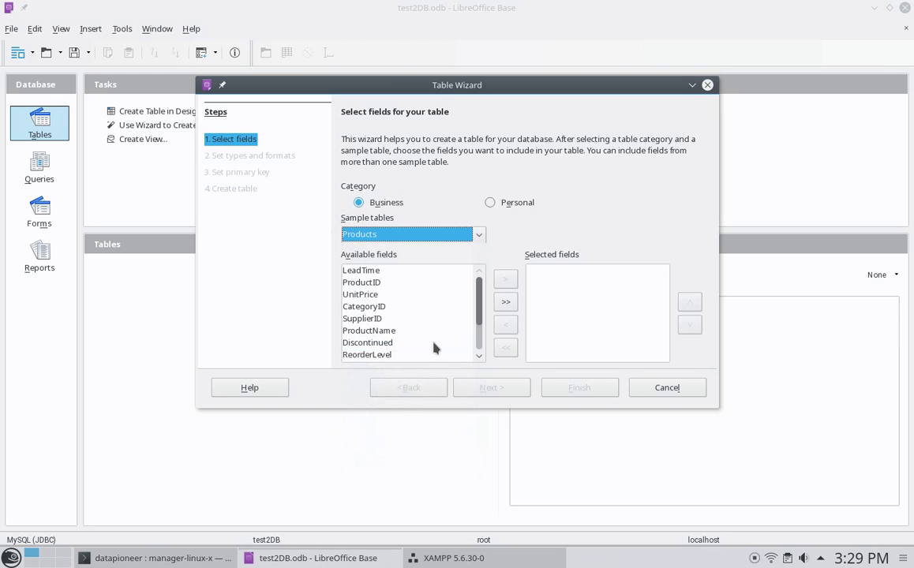
click(372, 282)
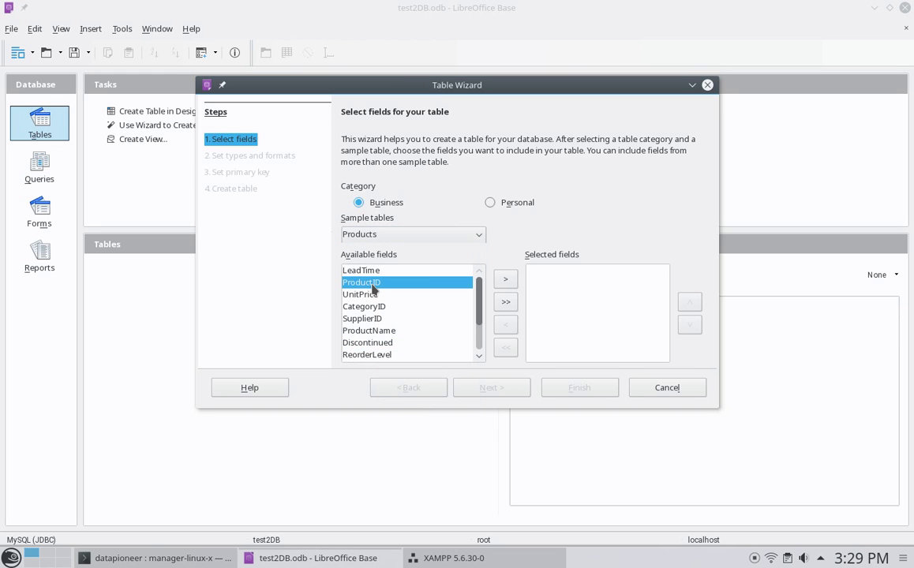
click(503, 279)
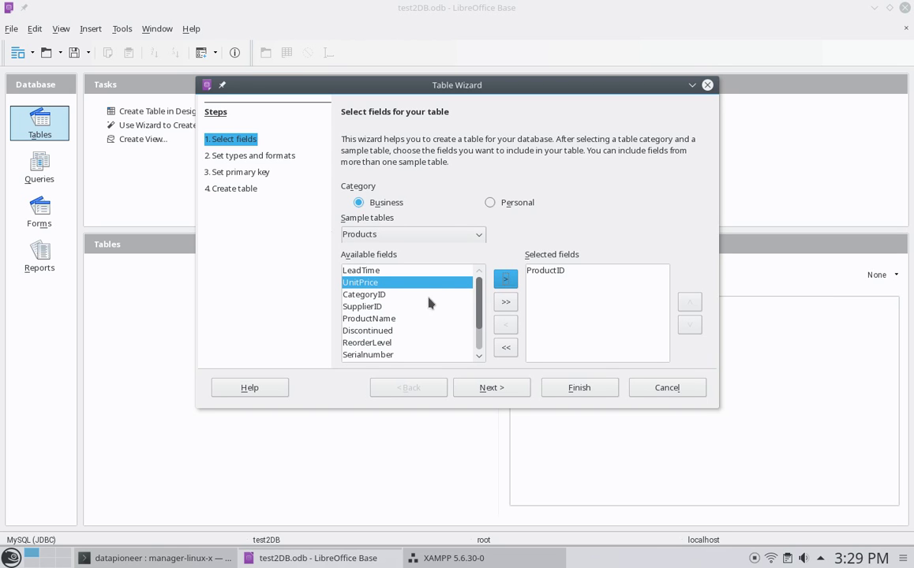
click(392, 319)
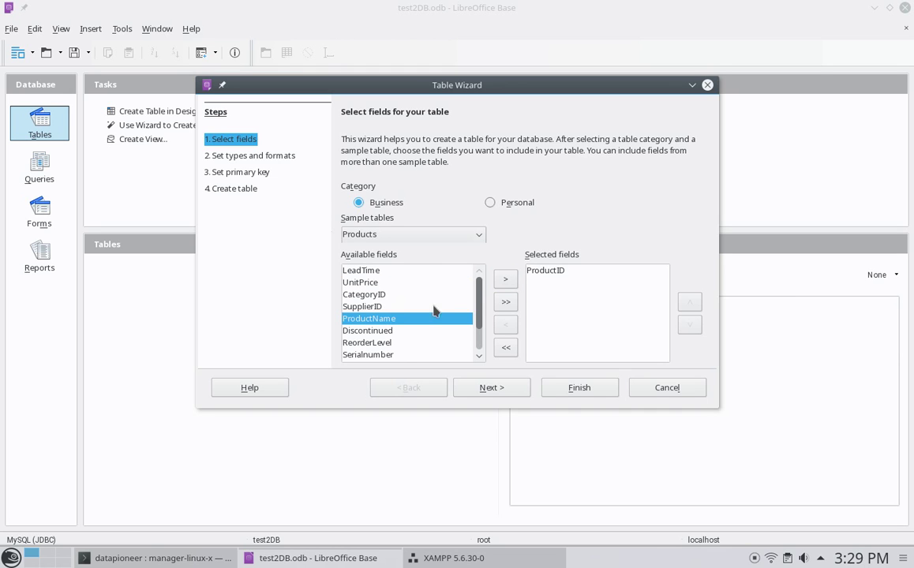
click(505, 280)
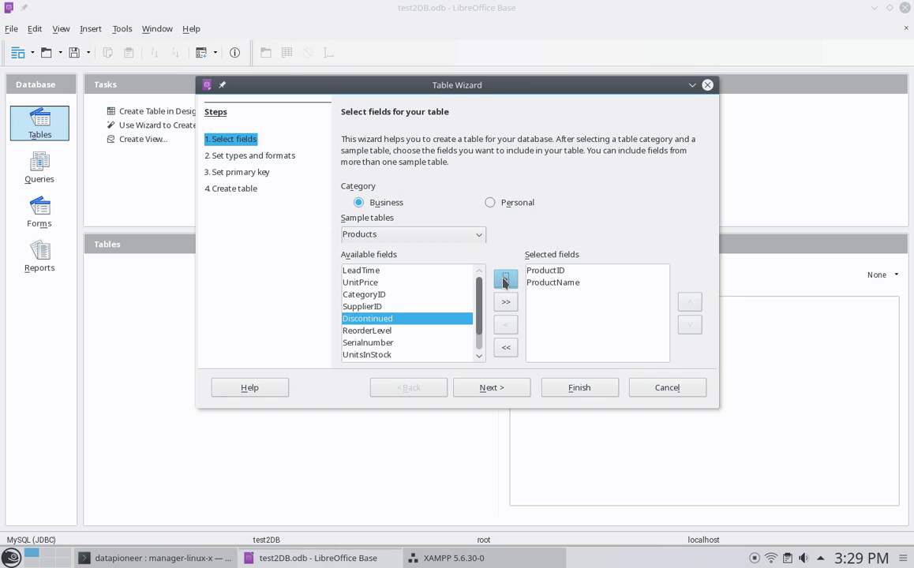
click(381, 283)
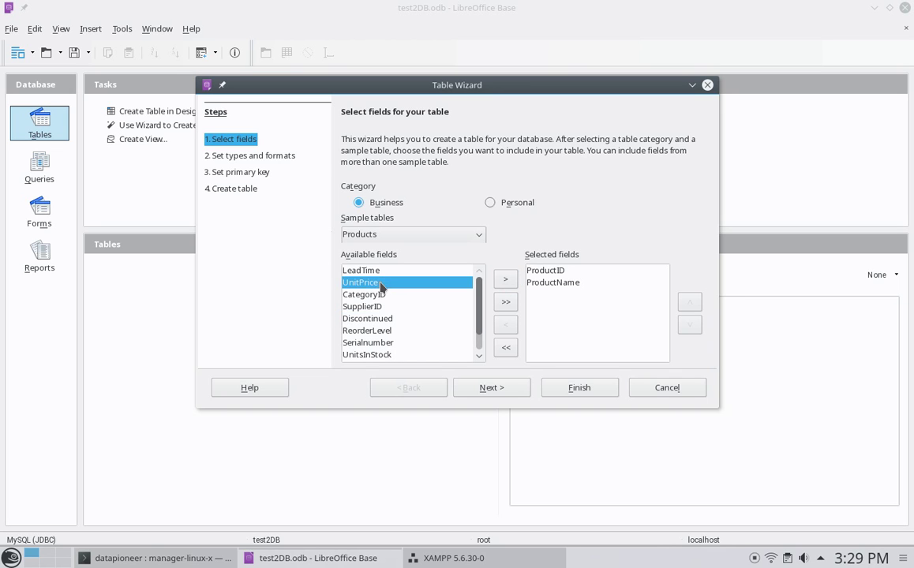
click(505, 280)
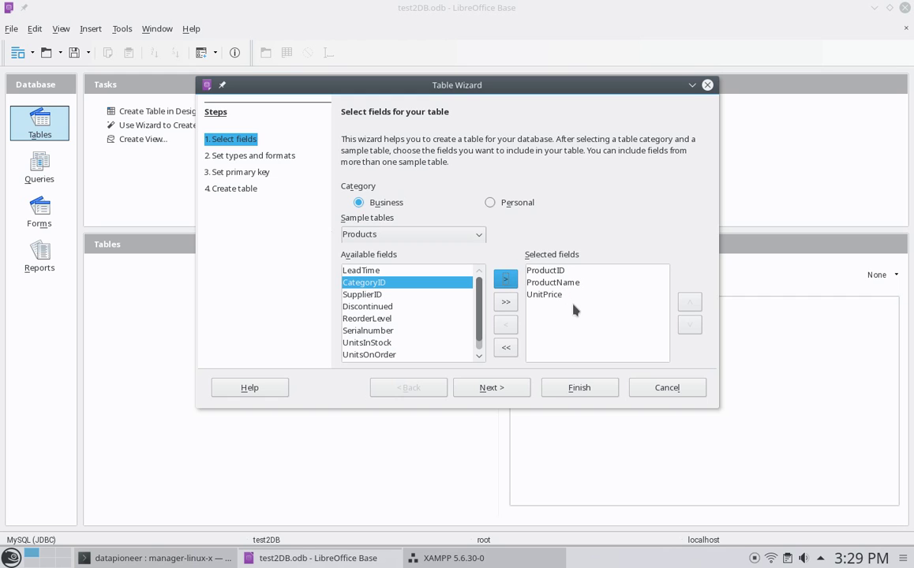
click(495, 389)
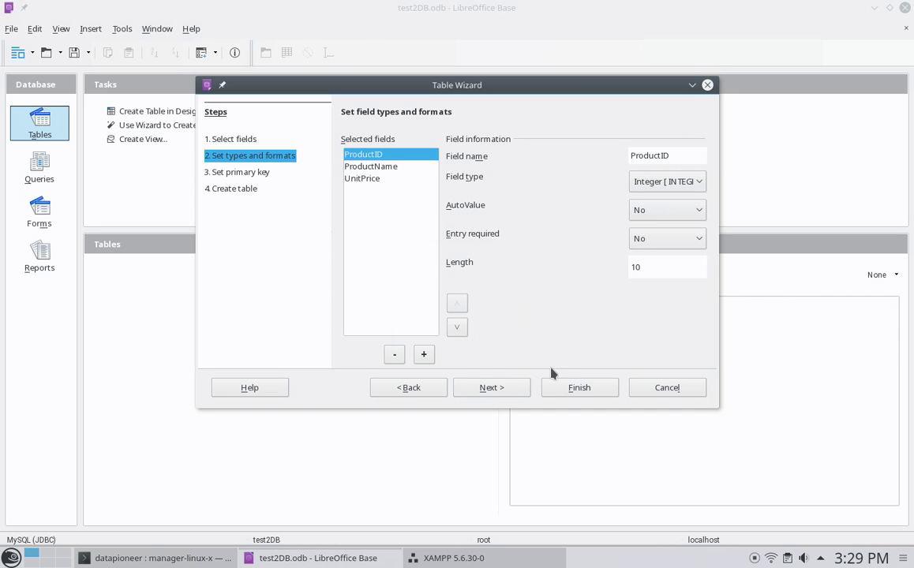
click(488, 388)
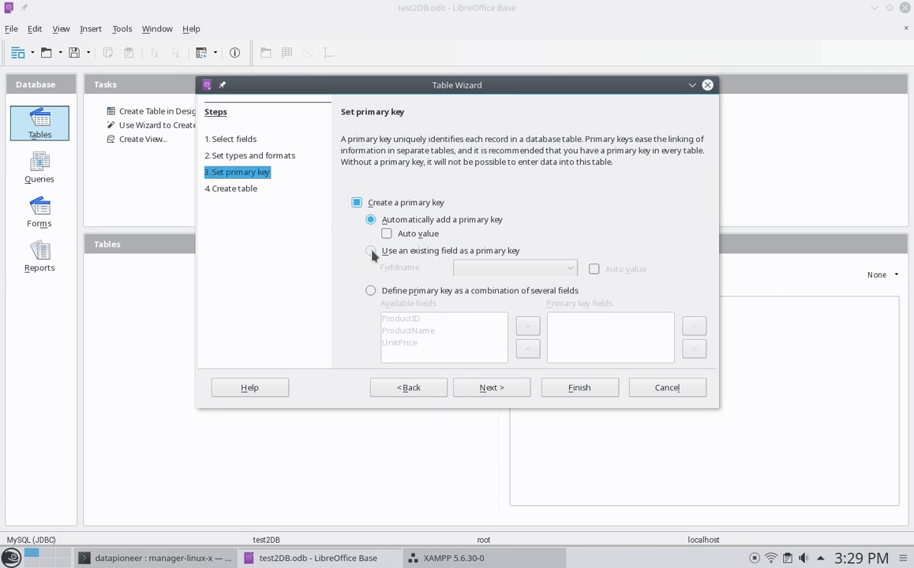
- Set ProductID as the primary key field and advance to the final wizard step
click(372, 291)
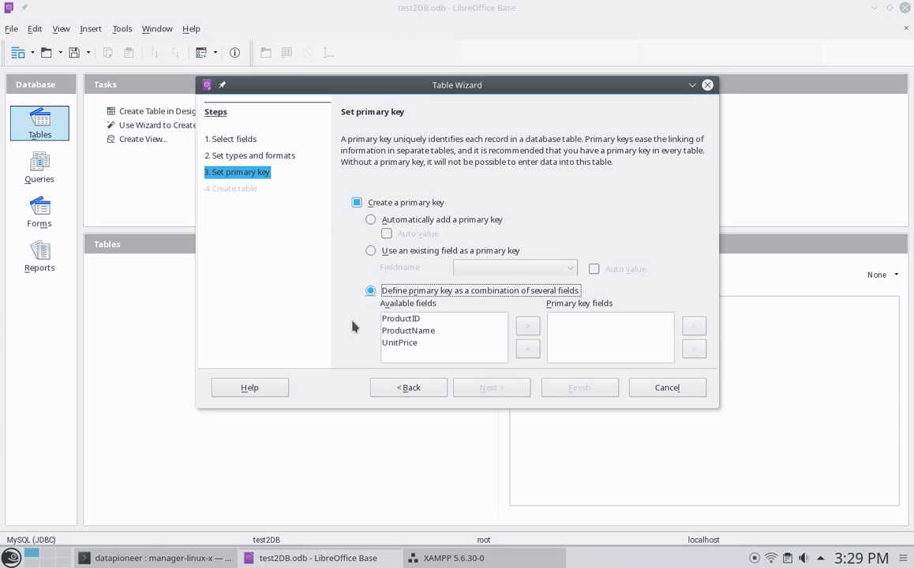
click(400, 319)
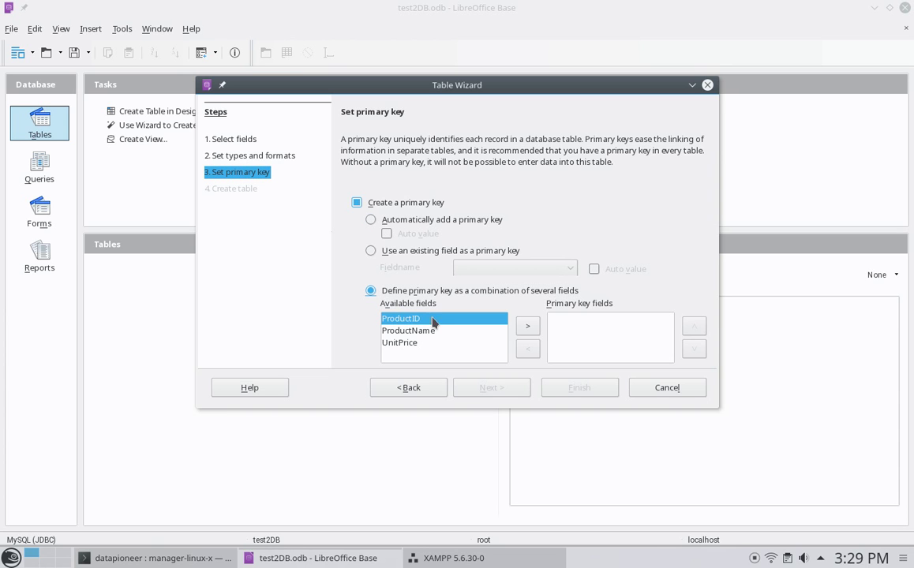
click(526, 327)
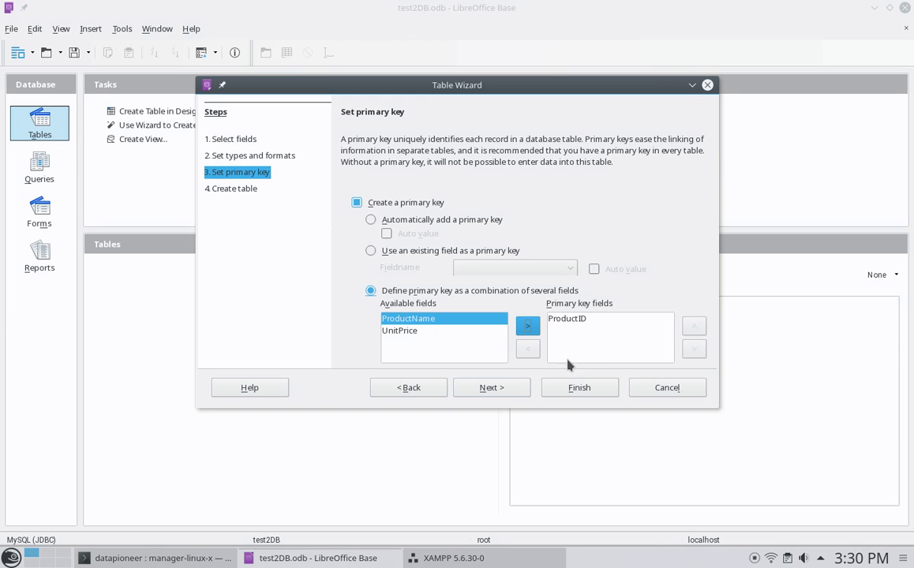
click(496, 387)
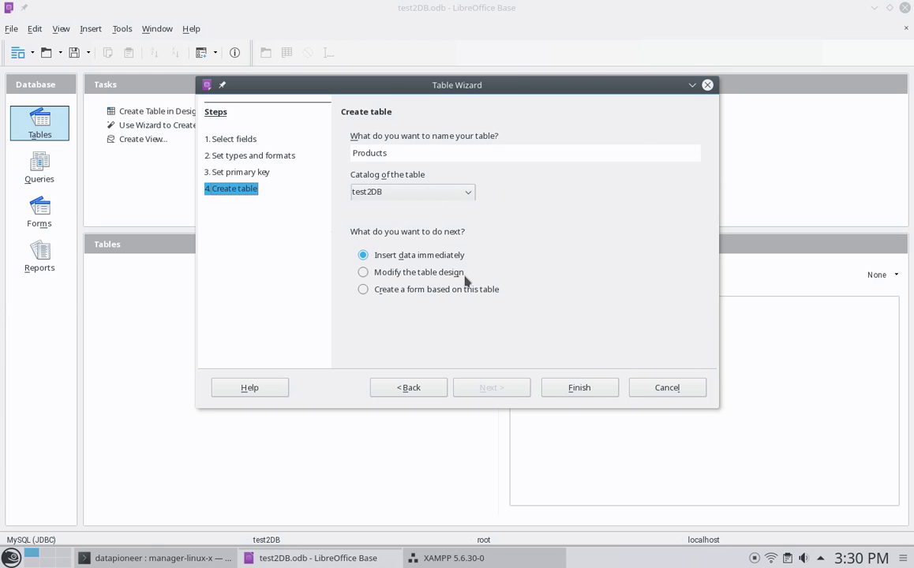
- Create the Products table and enter the first row: 1, widget1, 3
click(578, 388)
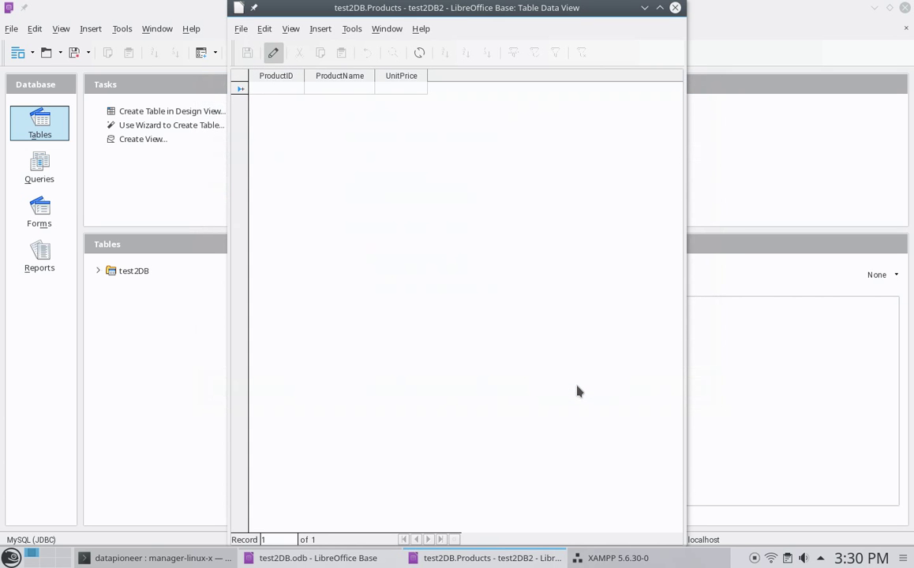
text(1)
key(Tab)
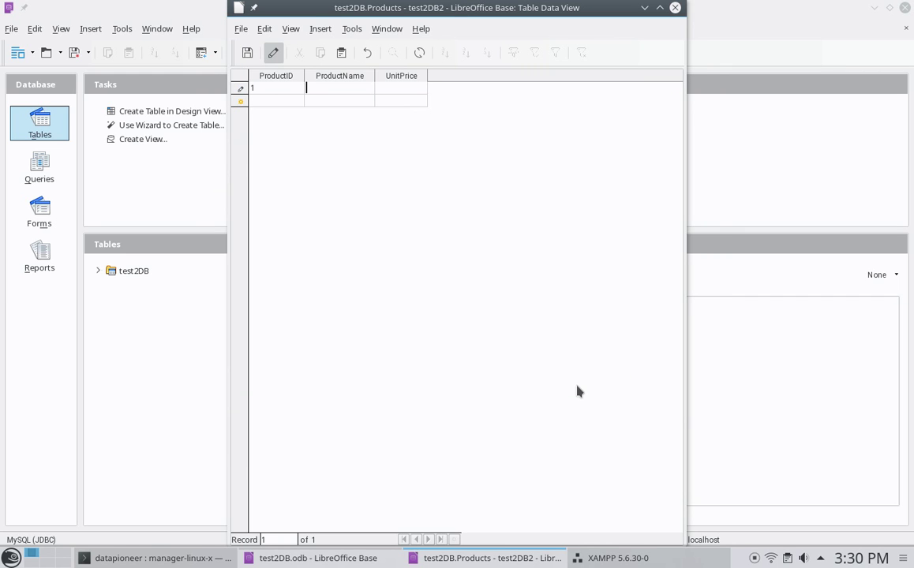
text(widget1)
key(Tab)
text(3)
key(Tab)
- Enter rows 2, widget2, 5 and 3, widget3, 10
text(2)
key(Tab)
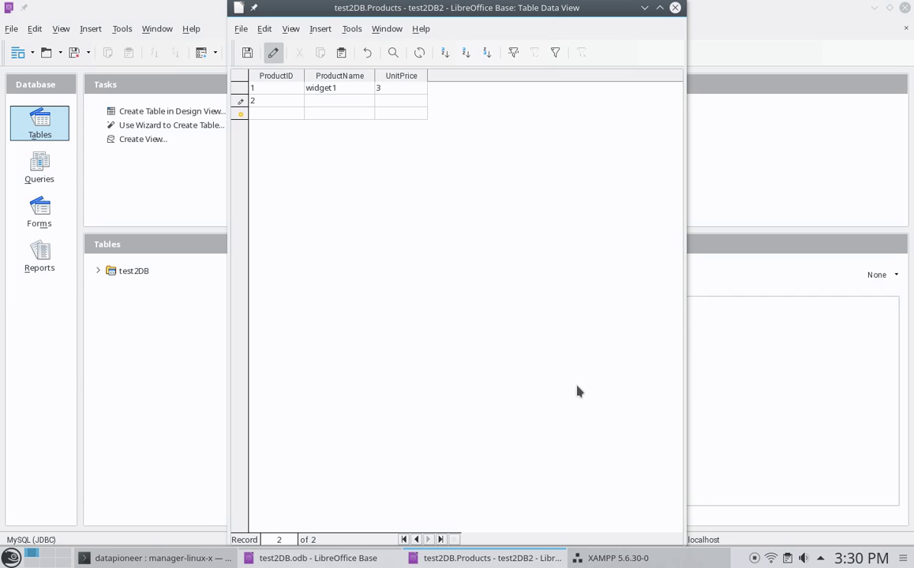
text(widget2)
key(Tab)
text(5)
key(Tab)
text(3)
key(Tab)
text(widget3)
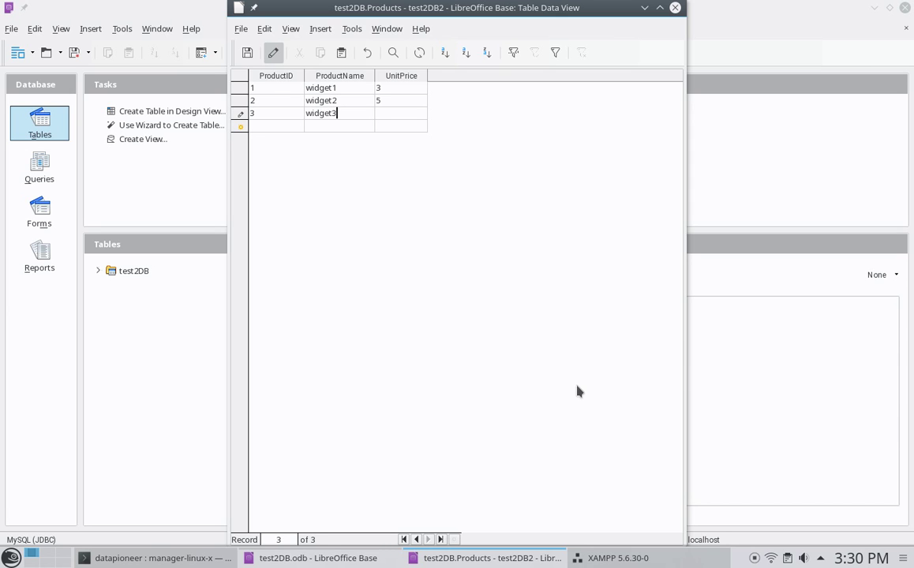
key(Tab)
text(10)
- Save the last widget record, then open Products under test2DB to verify its three rows
click(675, 8)
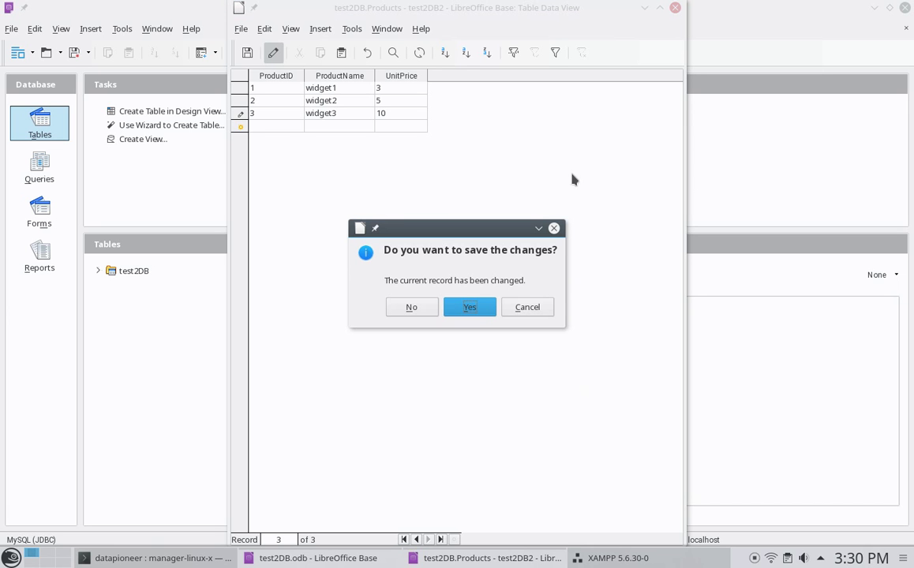
click(470, 310)
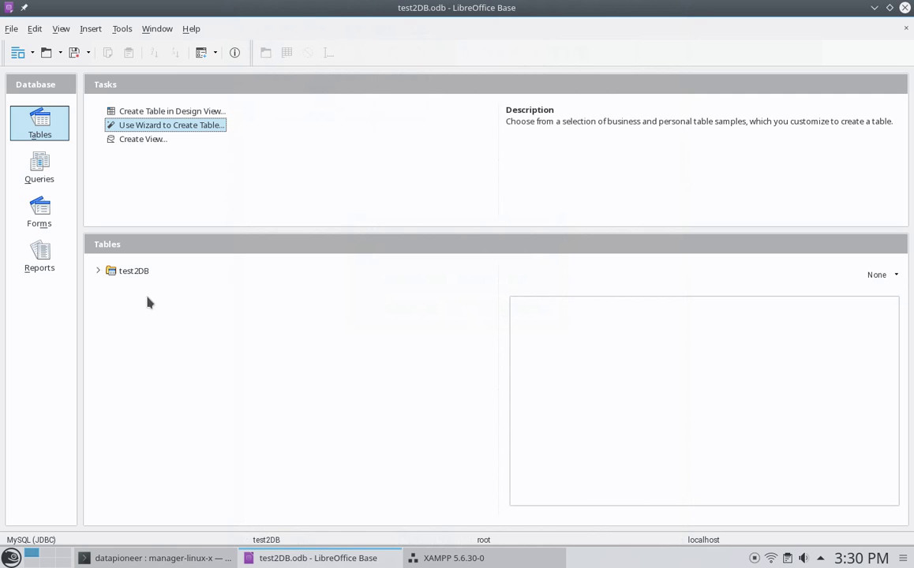
click(98, 271)
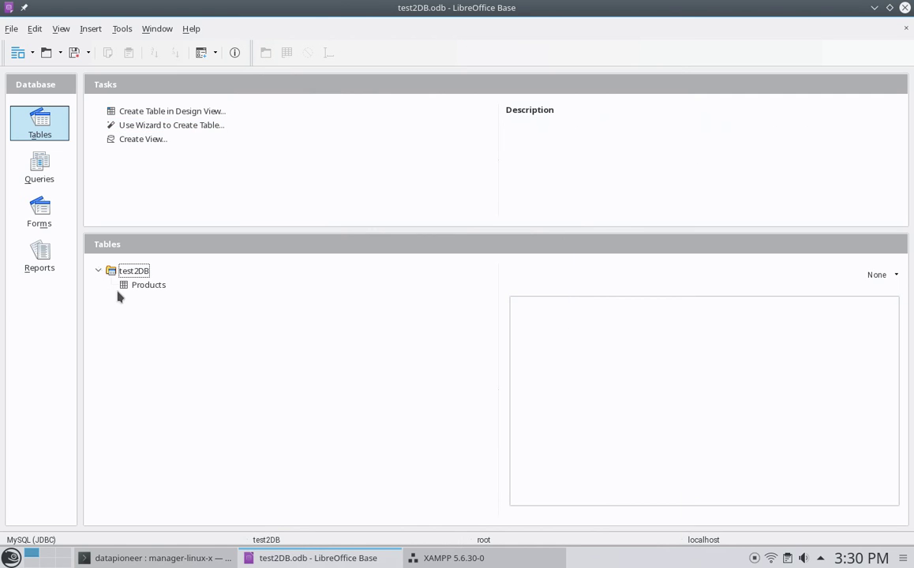
click(146, 286)
double_click(146, 285)
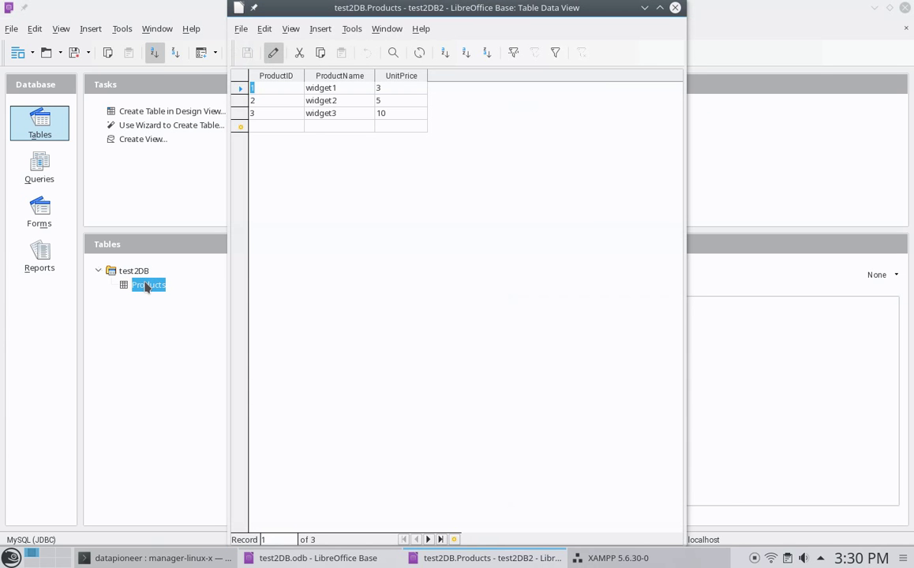
click(675, 7)
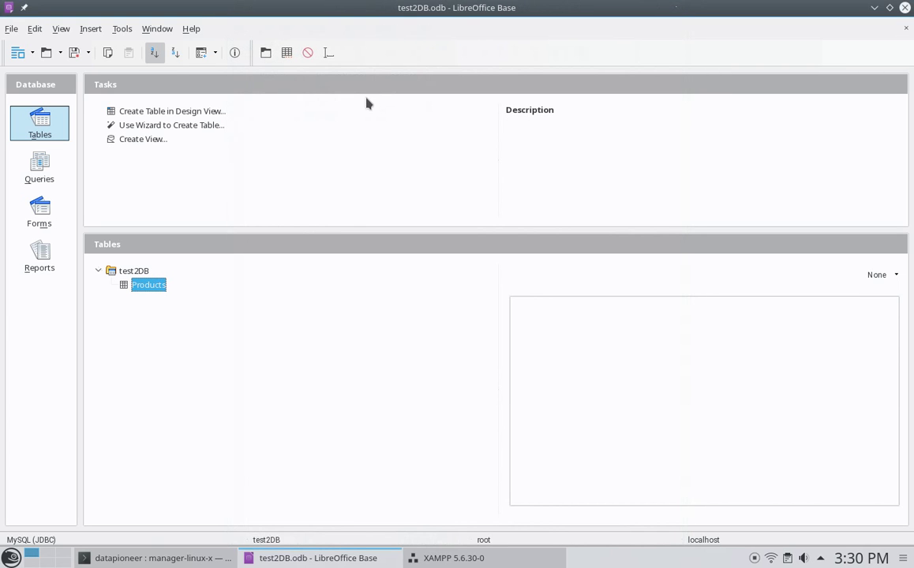
- Start the Table Wizard from the Contacts sample and add LastName and FaxNumber
click(139, 126)
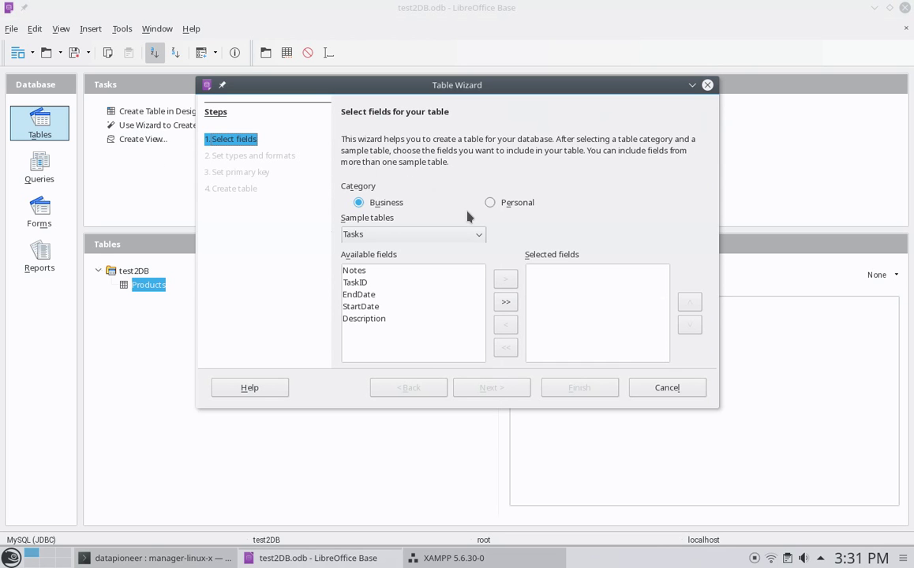
click(478, 235)
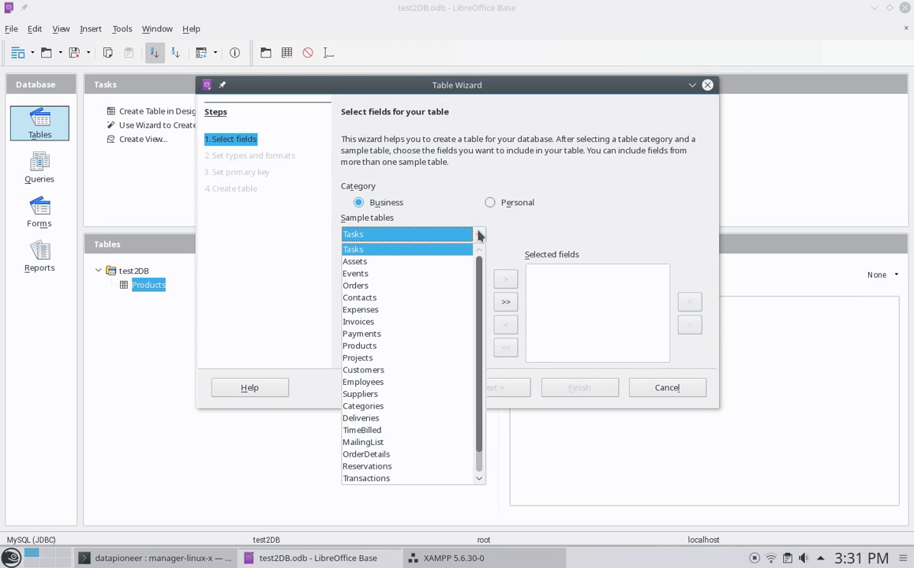
click(431, 298)
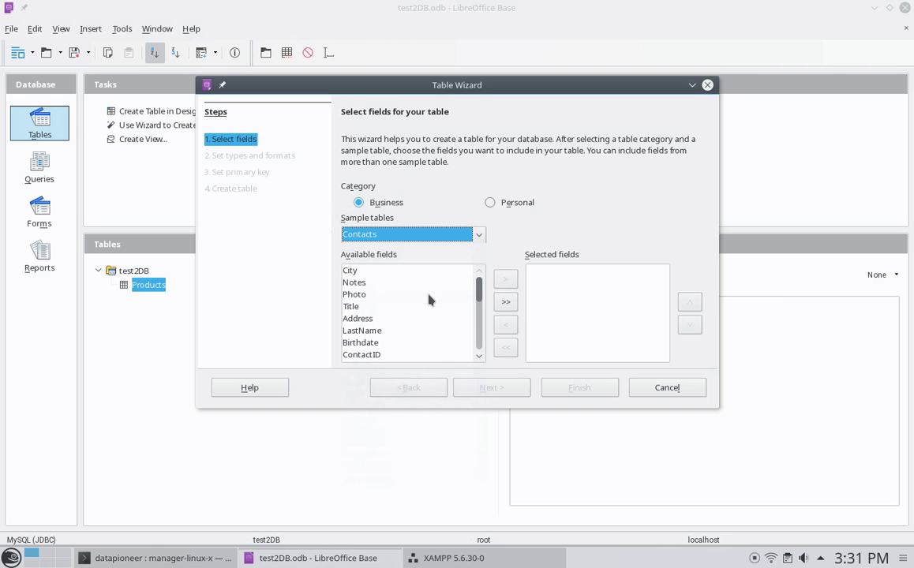
click(366, 332)
click(504, 280)
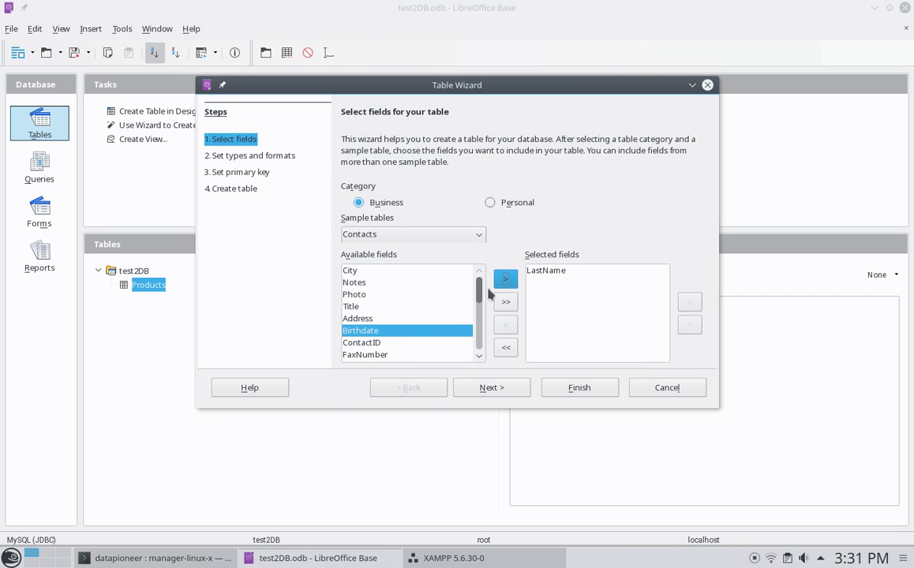
click(391, 356)
click(505, 279)
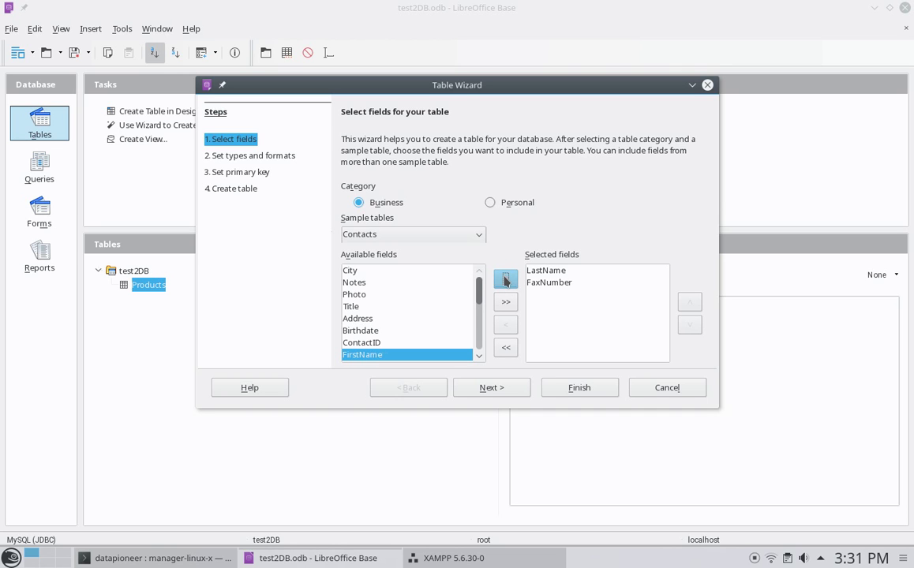
- Add ContactID, City and StateOrProvince to the selected fields
click(377, 342)
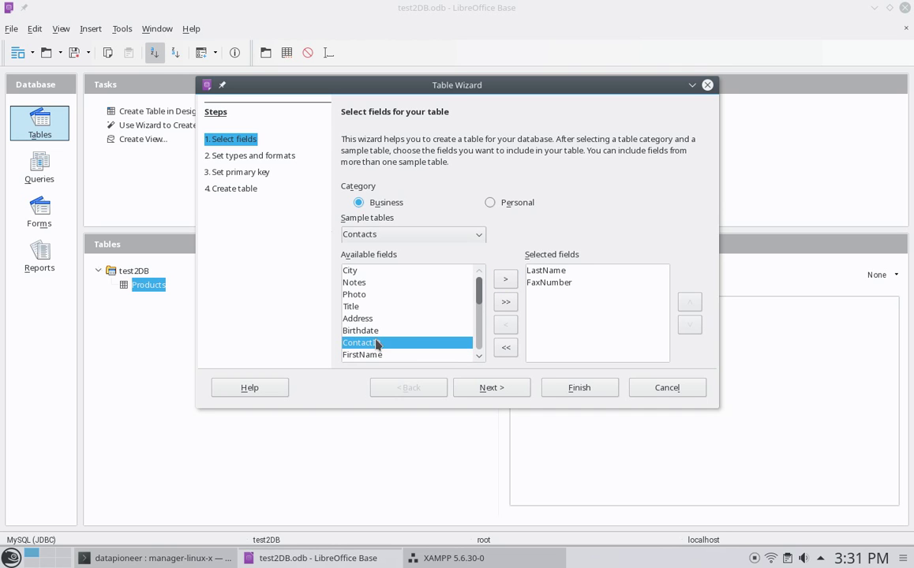
click(503, 280)
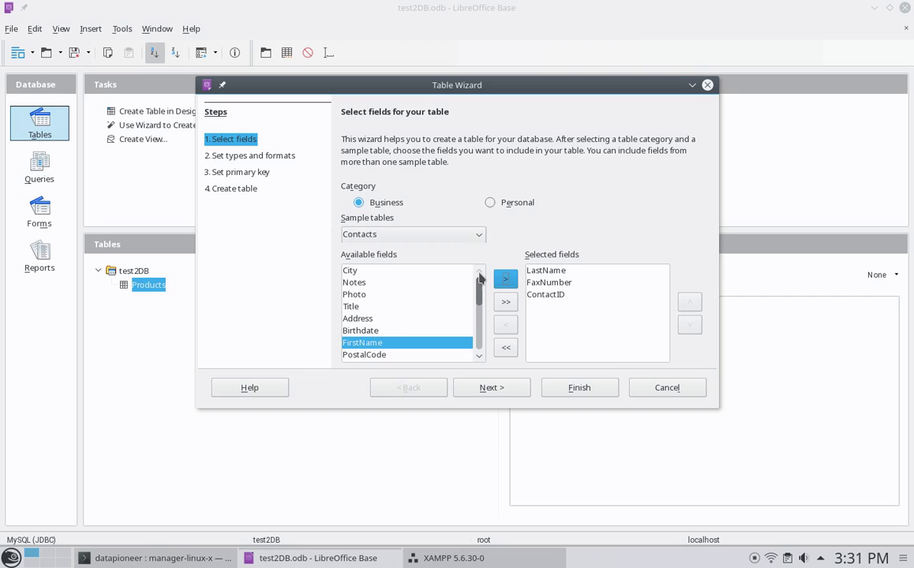
click(455, 271)
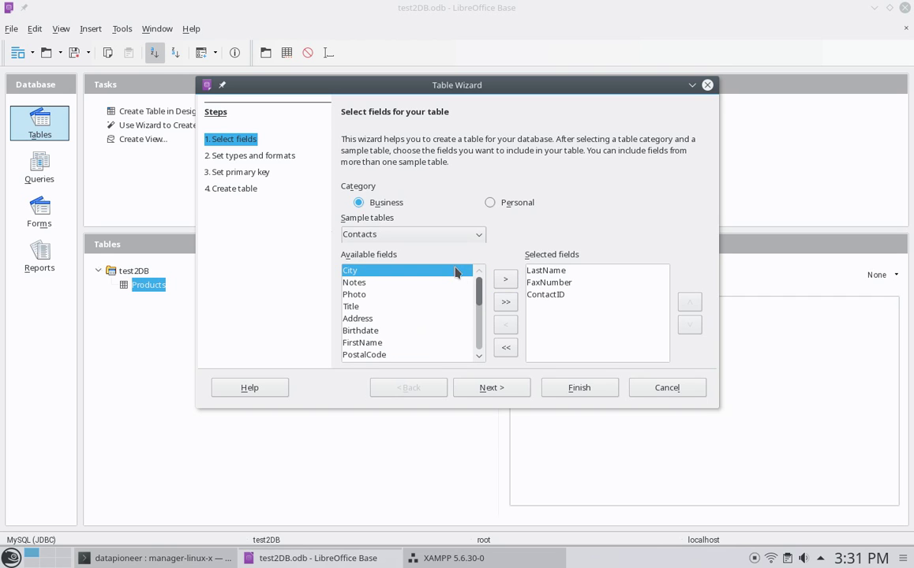
click(507, 283)
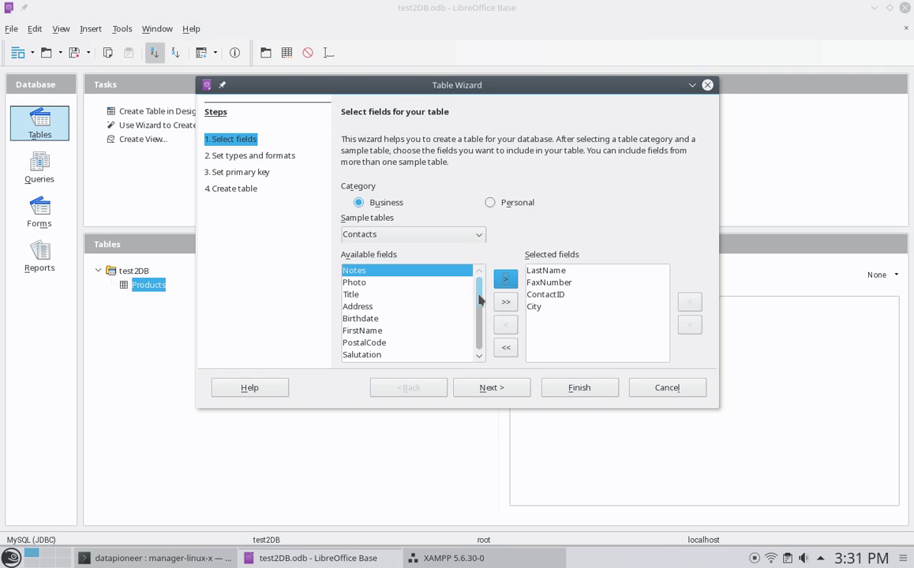
drag(478, 299, 479, 344)
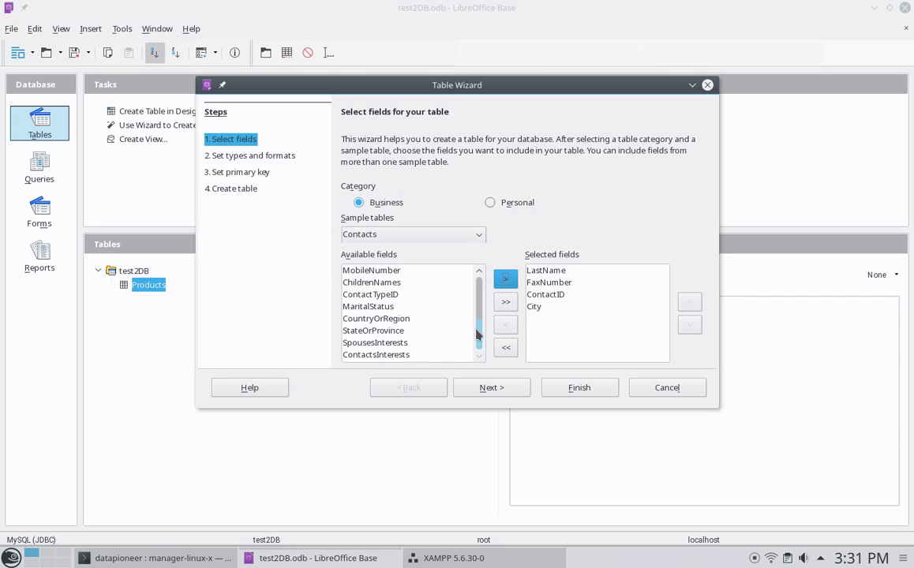
scroll(477, 335, up, 1)
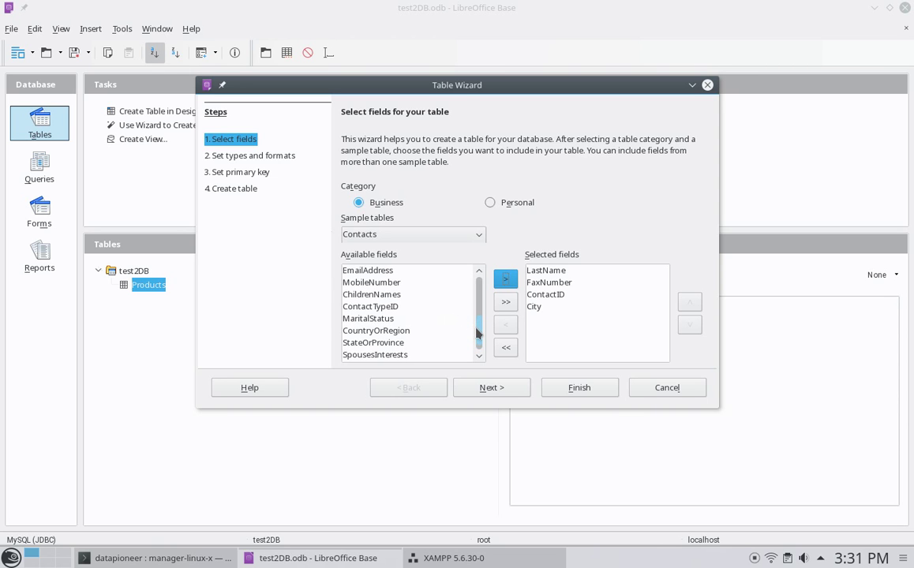
mouse_move(477, 333)
mouse_down()
mouse_move(477, 318)
mouse_move(477, 343)
mouse_move(477, 300)
mouse_move(476, 352)
mouse_up()
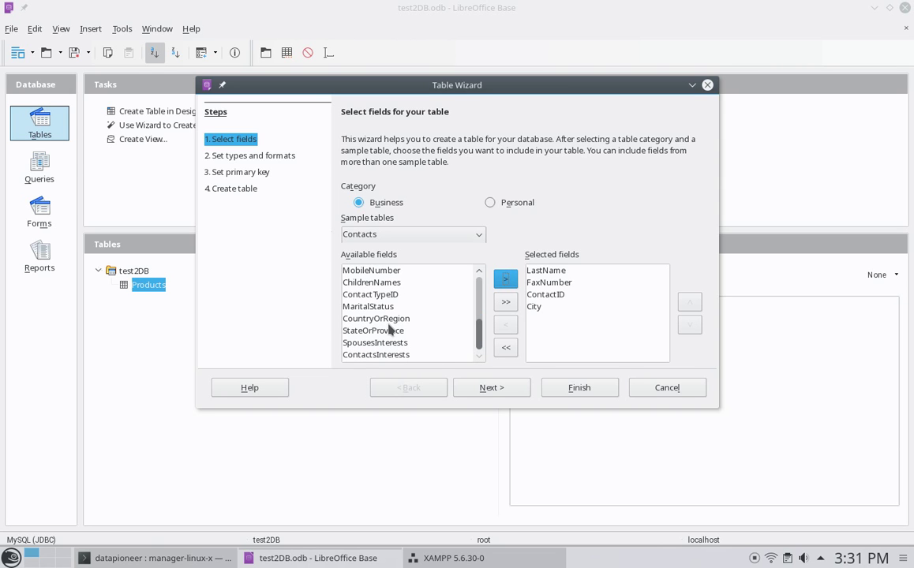
click(393, 319)
key(Down)
click(503, 279)
- Move ContactID to the top of the field list and create the Contacts table
click(543, 299)
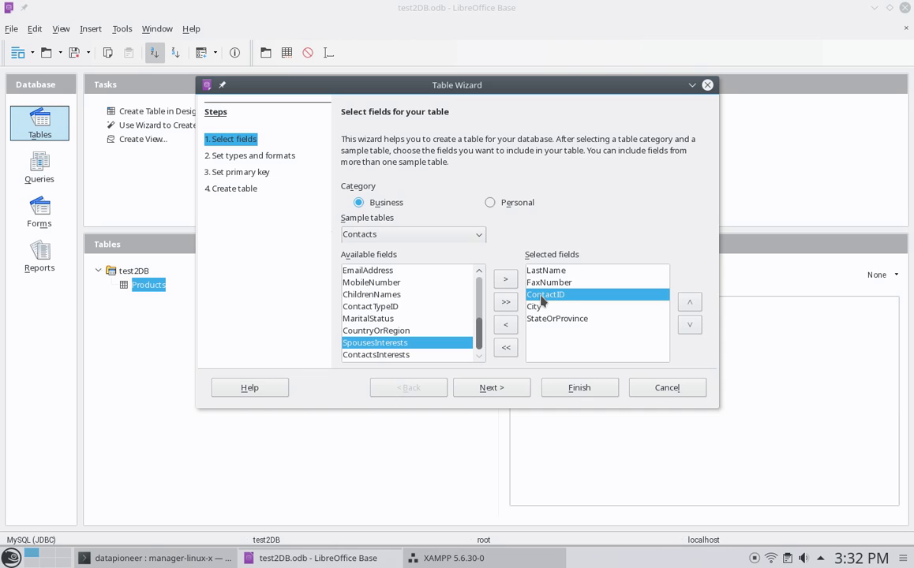
click(688, 303)
click(688, 303)
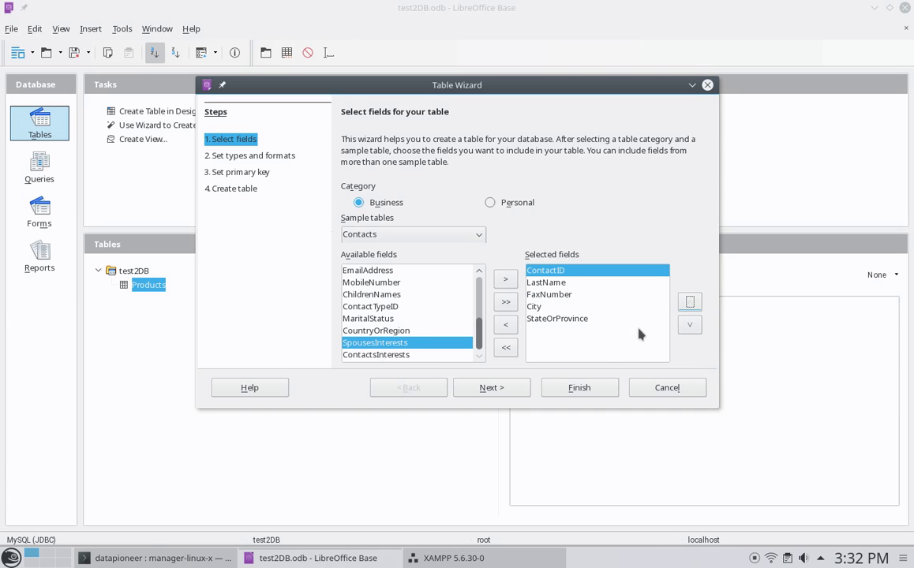
click(485, 390)
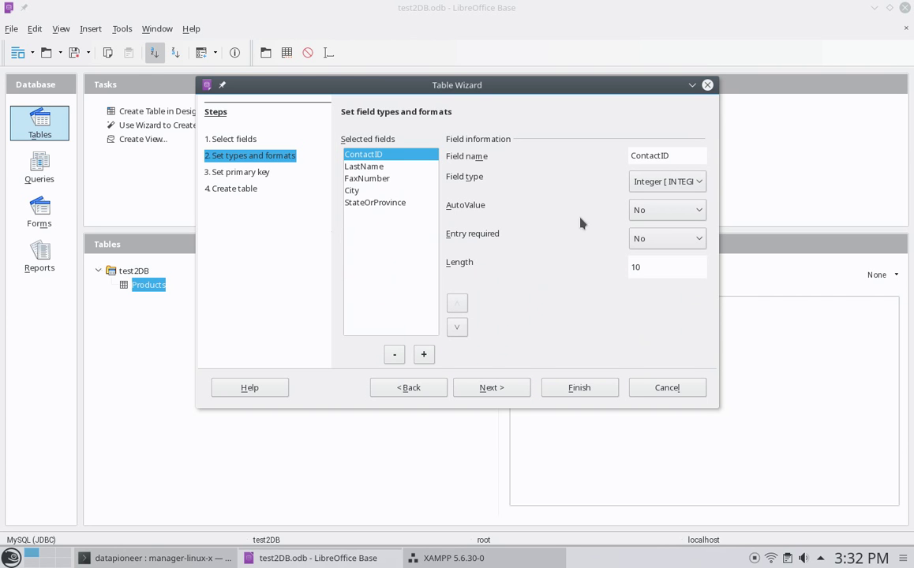
click(484, 390)
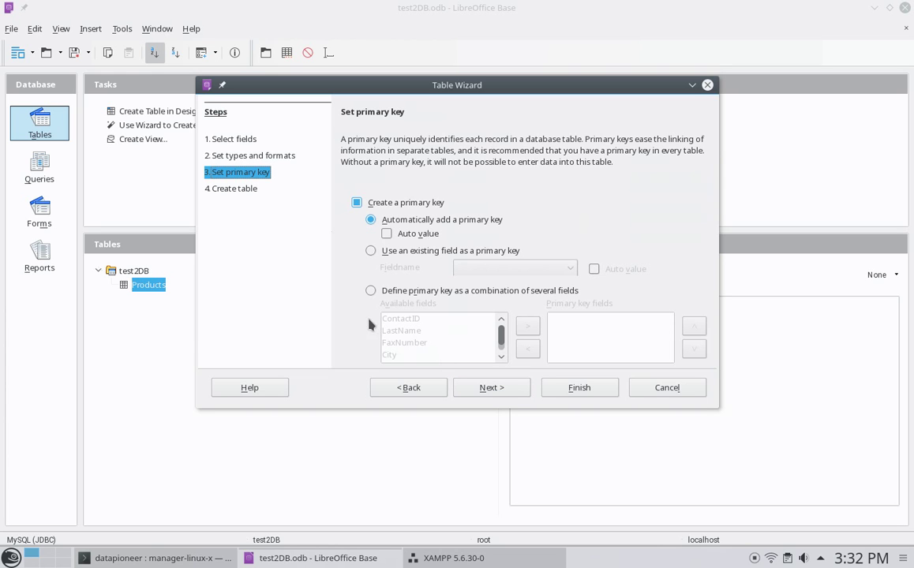
click(579, 387)
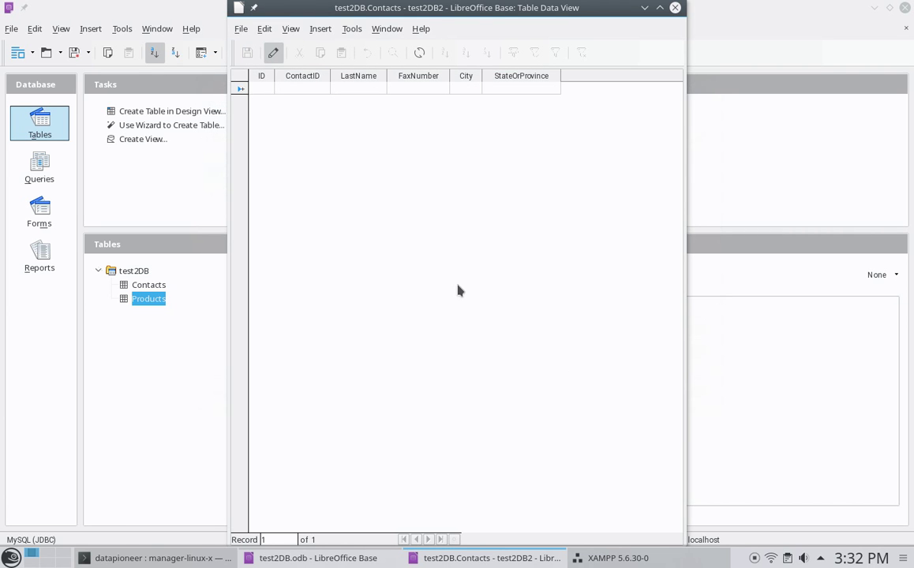
- Enter the first contact: ID 1, ContactID 1001, a name, Asheville, NC, widening the City column
text(1)
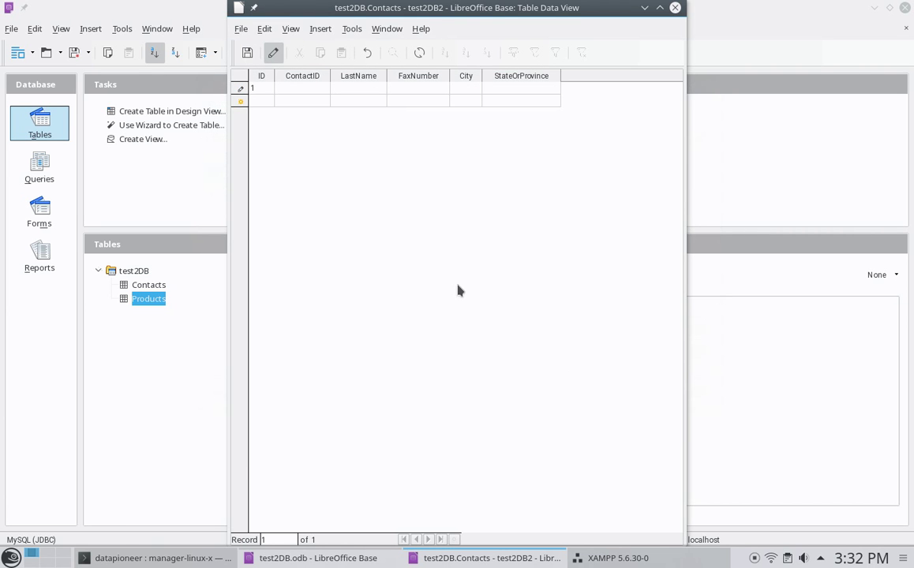
key(Tab)
text(2001)
key(BackSpace)
key(BackSpace)
key(BackSpace)
key(BackSpace)
text(1001)
key(Tab)
text(wil)
key(BackSpace)
key(BackSpace)
key(BackSpace)
key(Tab)
key(Tab)
text(Asheville)
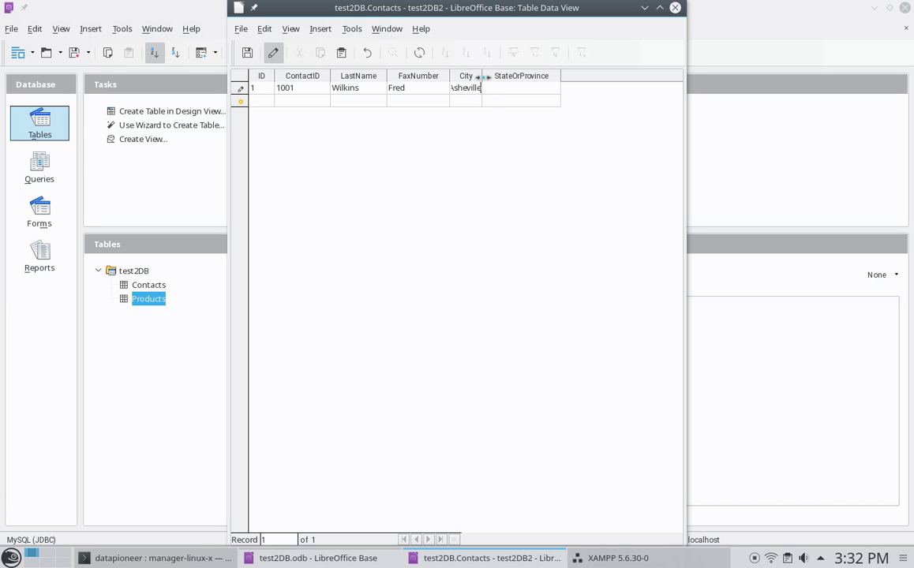
drag(483, 76, 508, 76)
click(545, 96)
text(NC)
key(Return)
- Enter the second contact: ContactID 1002 with a name, city Fairmont, state WV
text(1002)
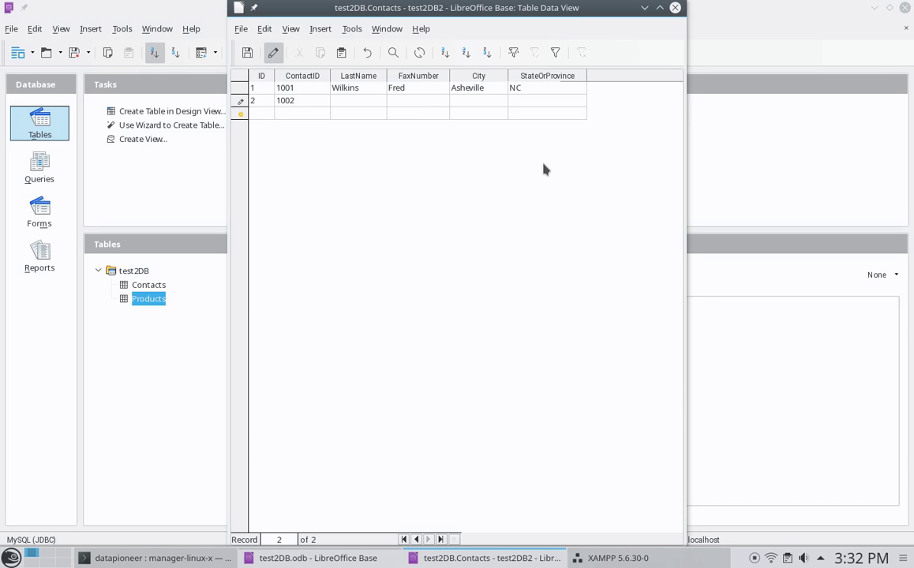
text(Smith)
key(Tab)
text(John)
key(Tab)
text(A)
key(BackSpace)
text(Fairmont)
key(Tab)
text(WV)
key(Tab)
- Enter the third contact: ID 3, ContactID 1003 with a name, city Albequerque, state NM
text(3)
key(Tab)
text(100)
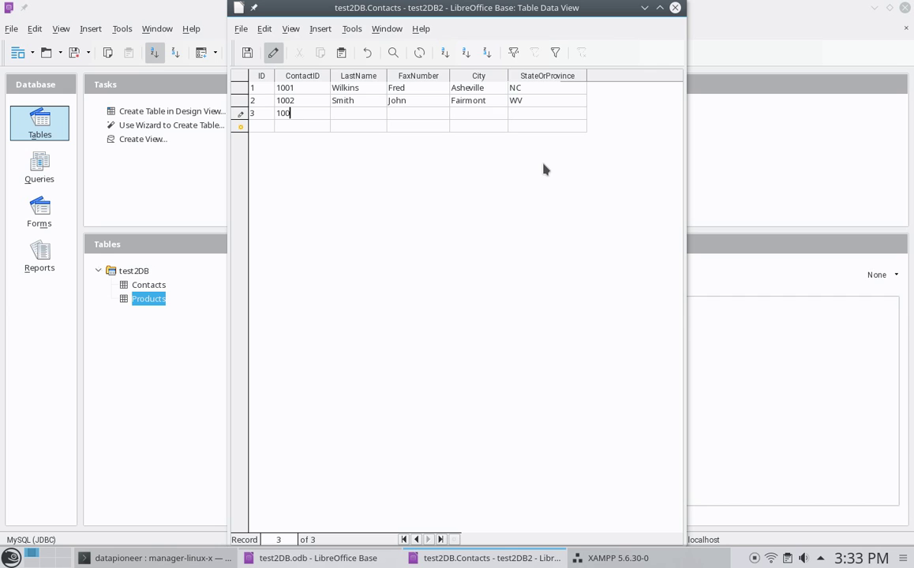
text(3)
key(Tab)
key(Tab)
key(Tab)
text(Albequerque)
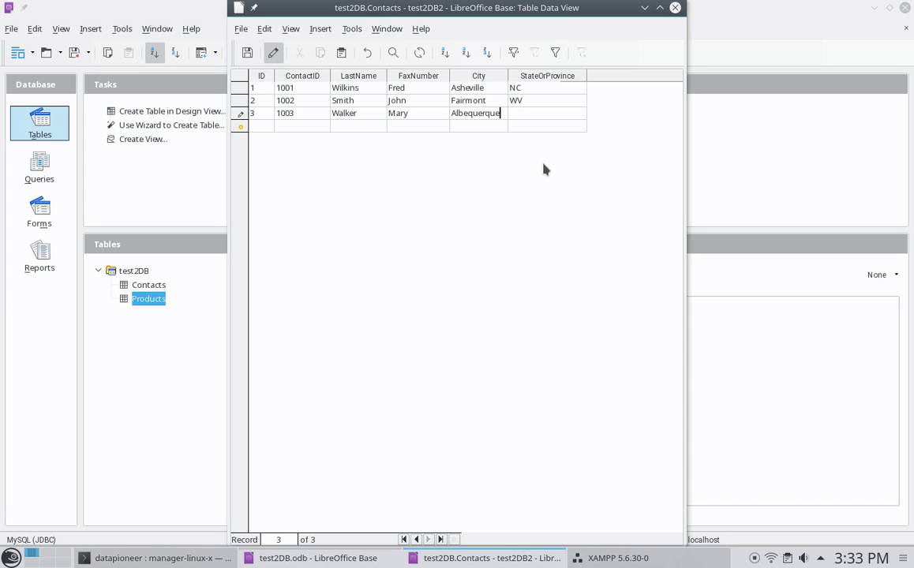
key(Tab)
text(NM)
- Close the Contacts data view, saving the entered records
click(674, 8)
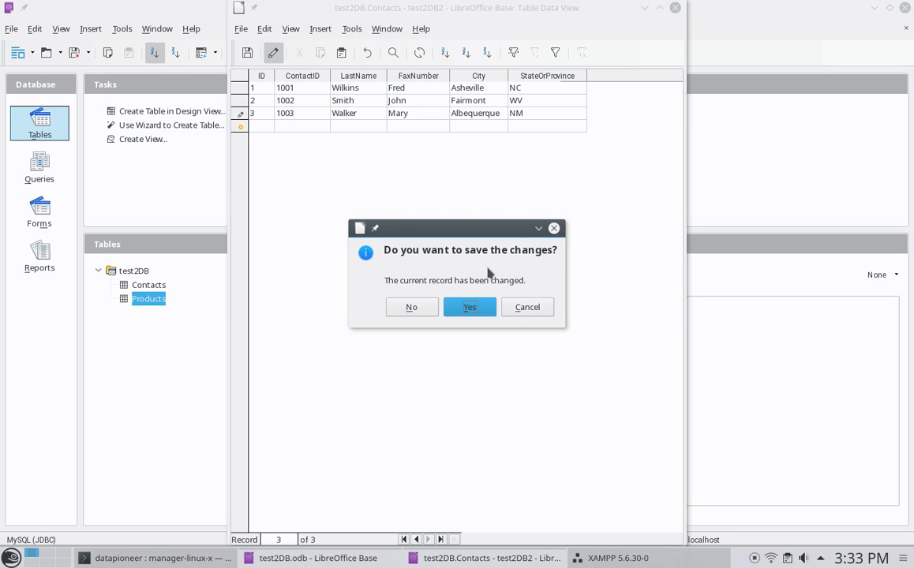
click(454, 314)
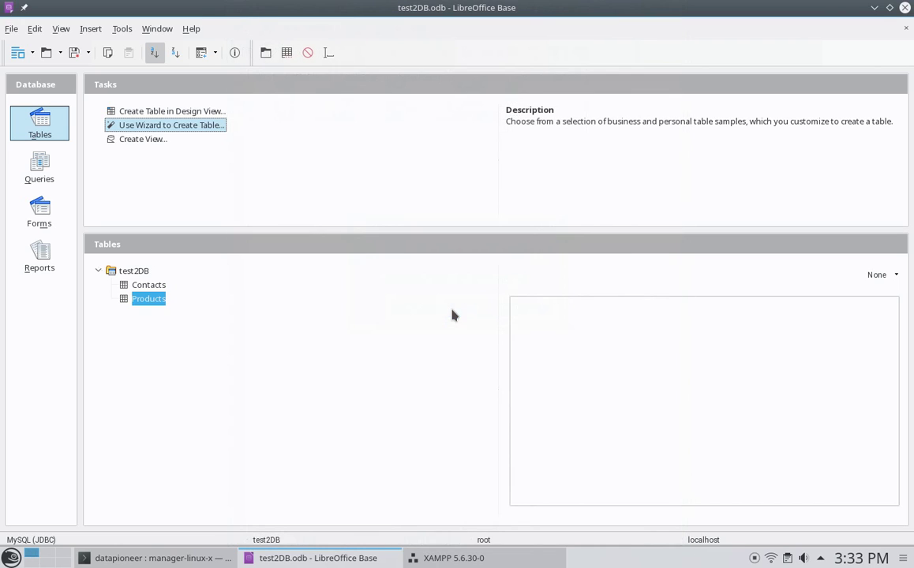
click(143, 289)
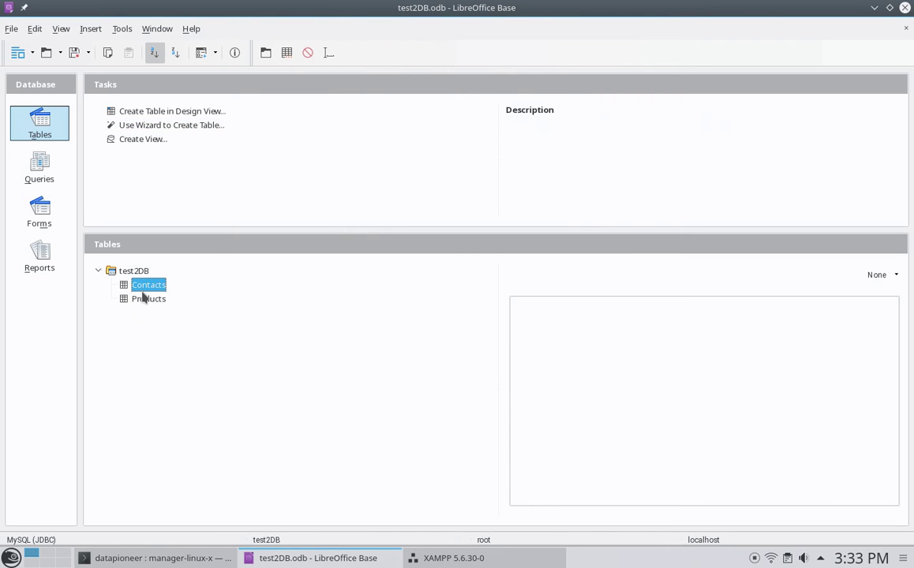
click(145, 300)
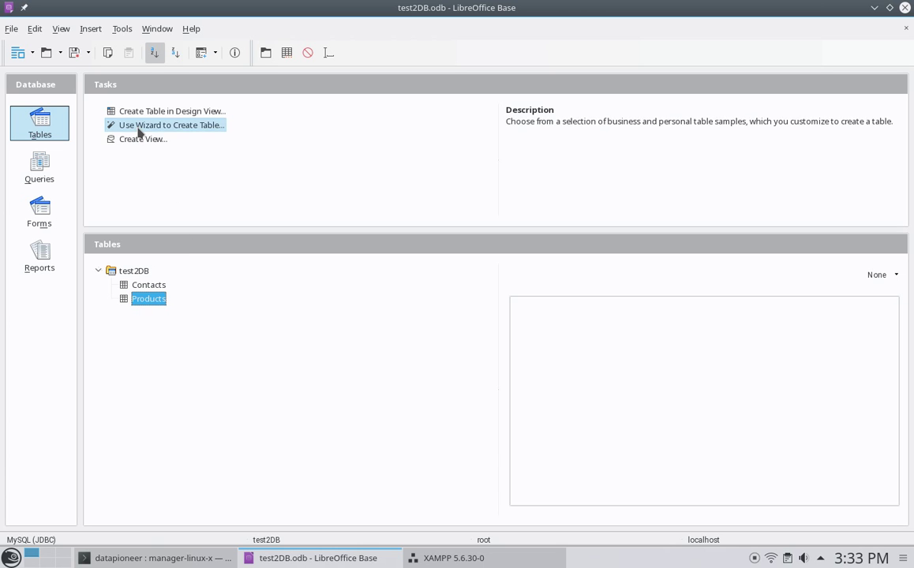
- Open Tools > Relationships and add the Products and Contacts tables
click(119, 30)
click(141, 49)
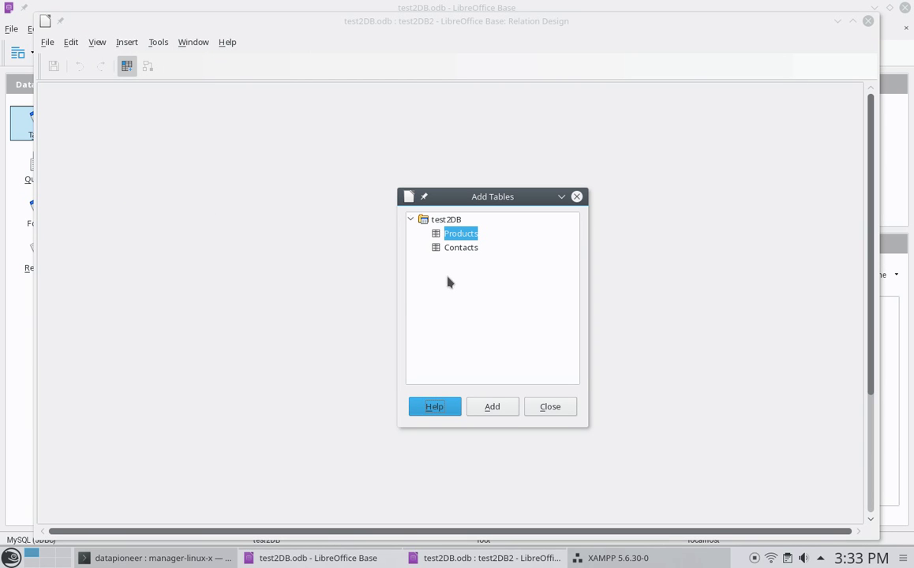
click(493, 407)
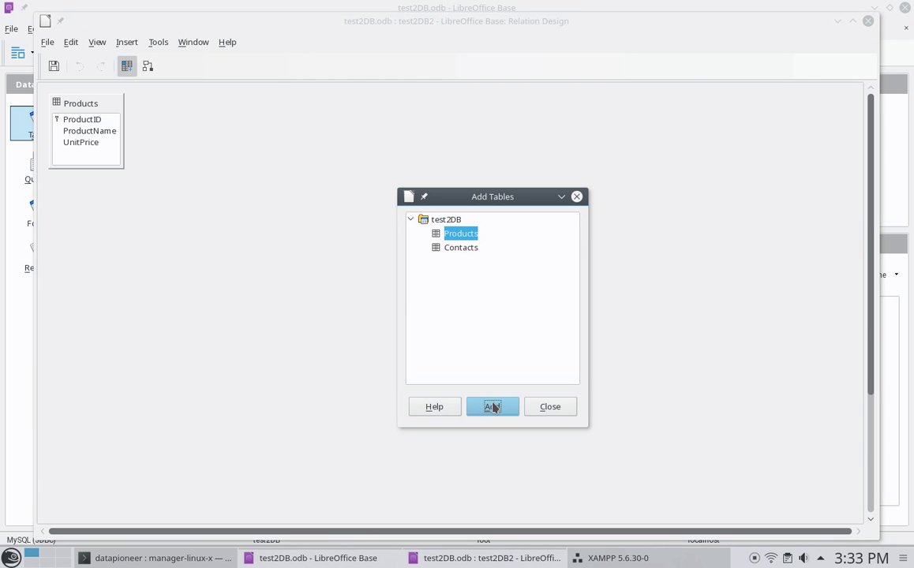
click(461, 249)
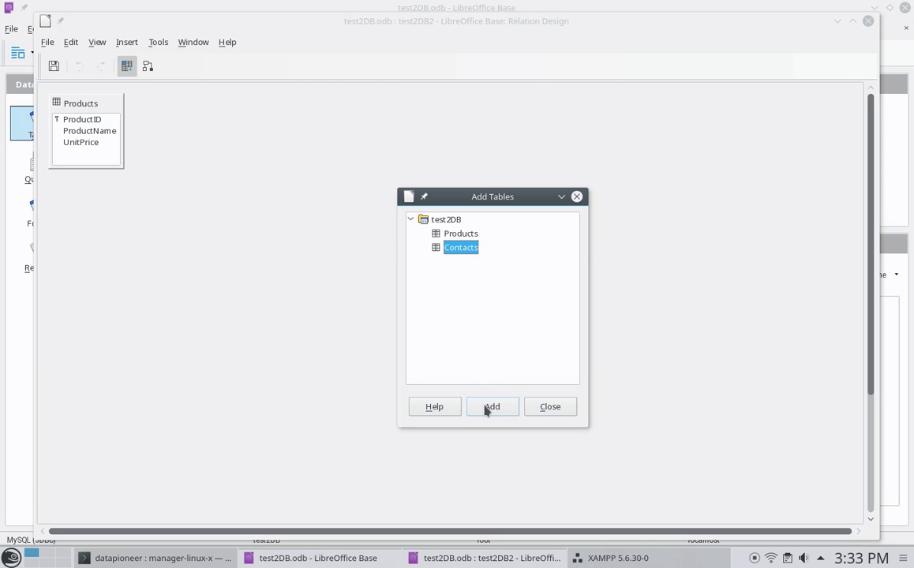
click(487, 408)
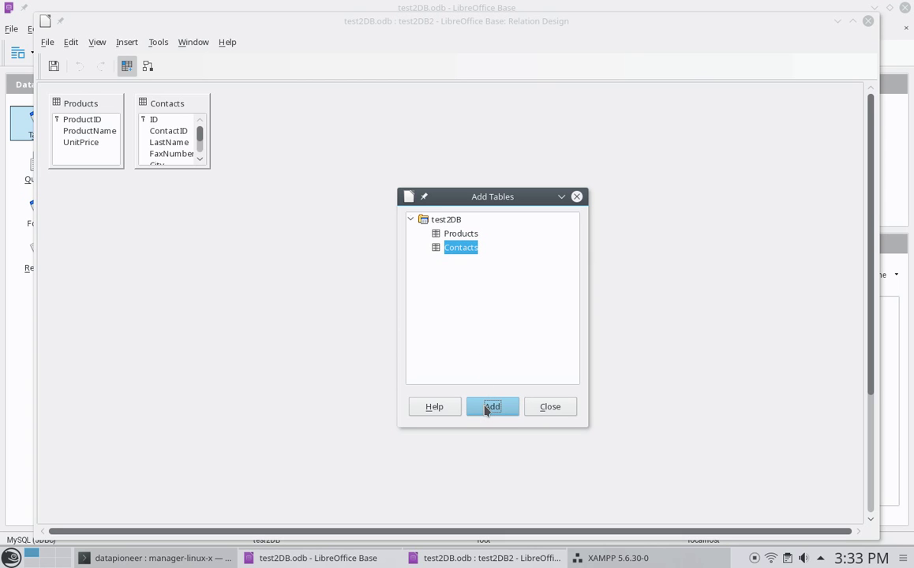
click(553, 409)
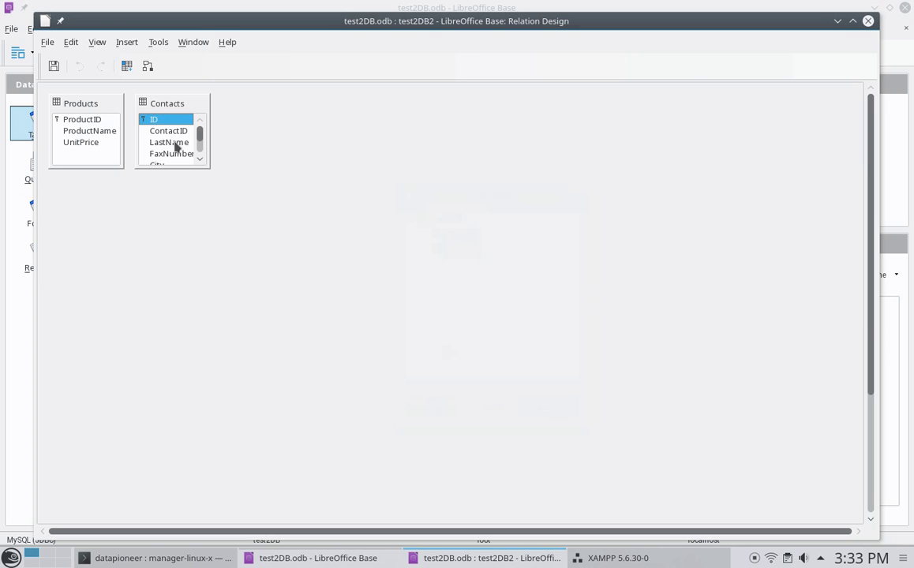
- Move and enlarge the Contacts table box so all its fields show
drag(158, 98, 188, 181)
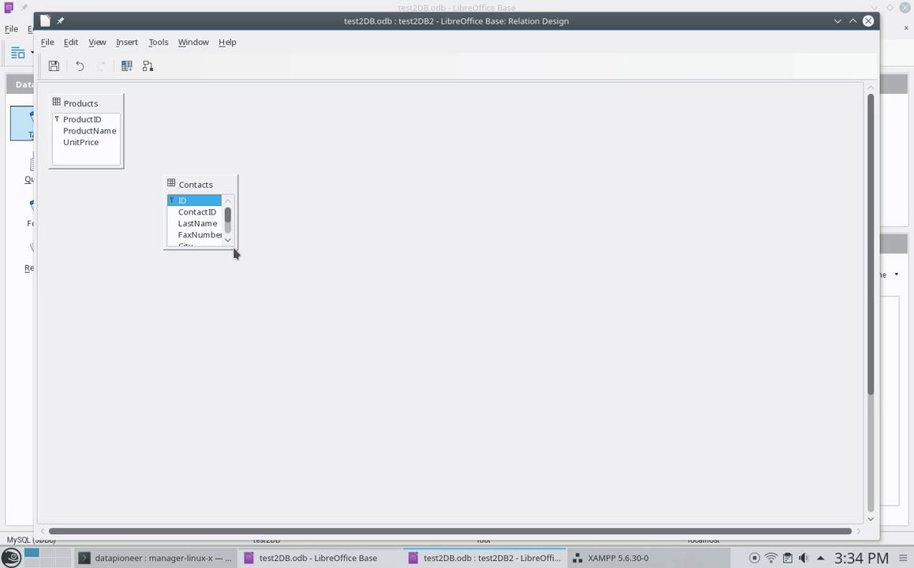
drag(213, 249, 212, 275)
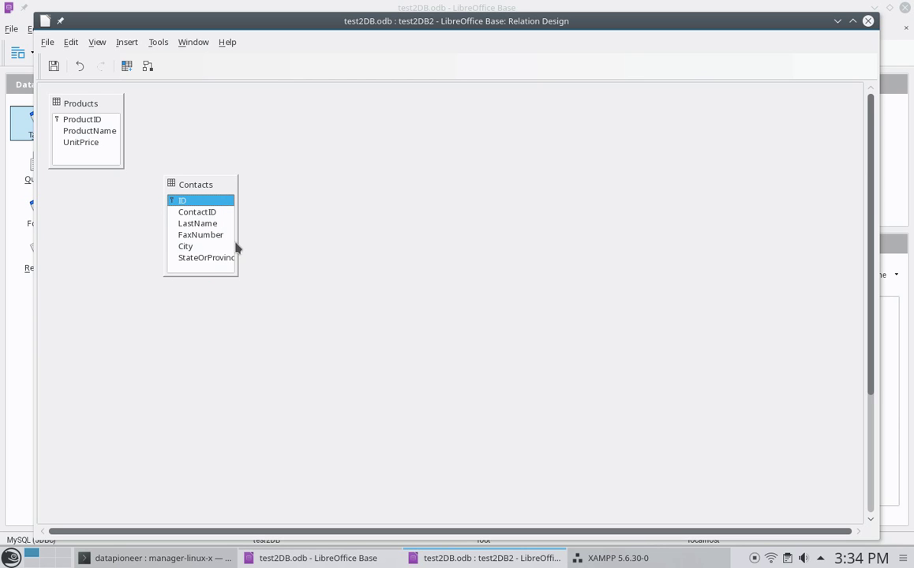
drag(237, 241, 251, 242)
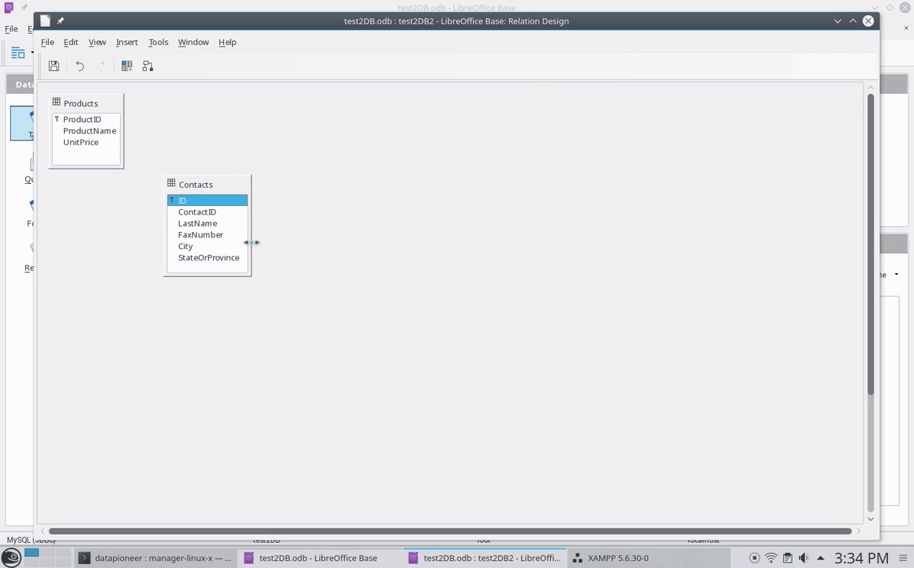
- Drag Products.ProductID onto Contacts.ID, dismissing the constraint error
click(88, 120)
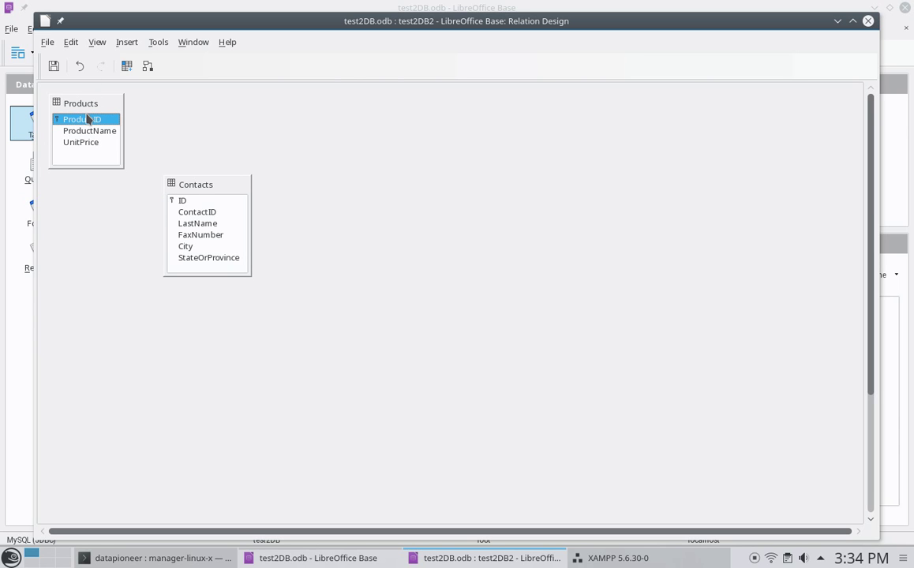
drag(88, 119, 180, 220)
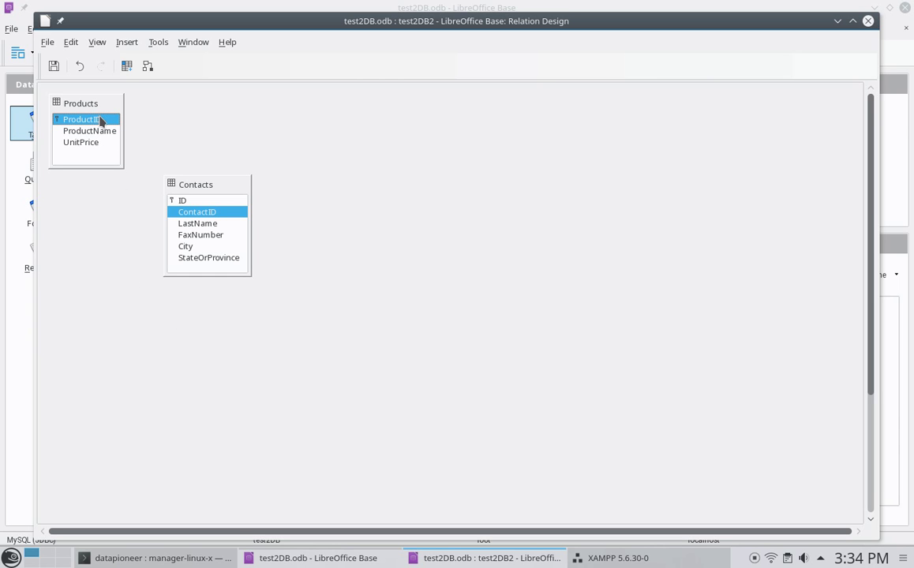
drag(101, 120, 175, 202)
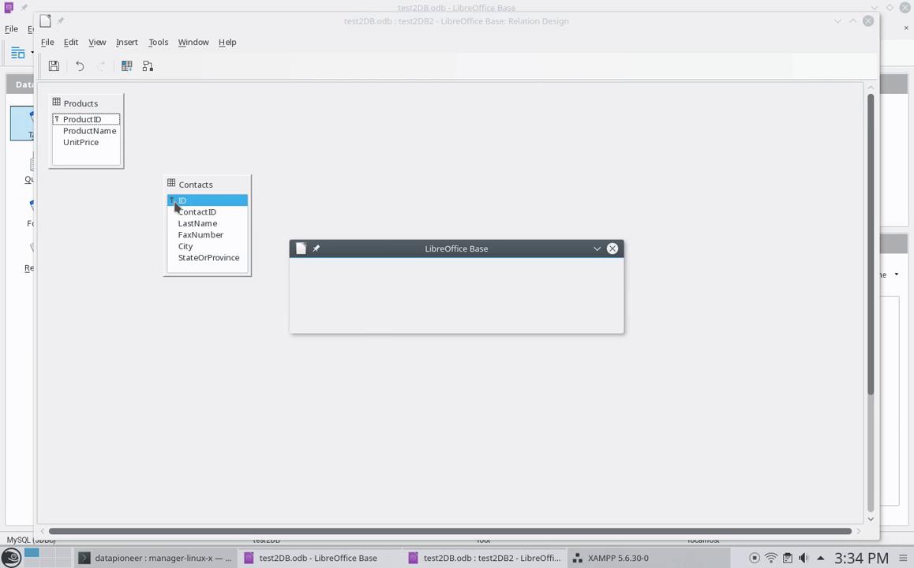
click(434, 319)
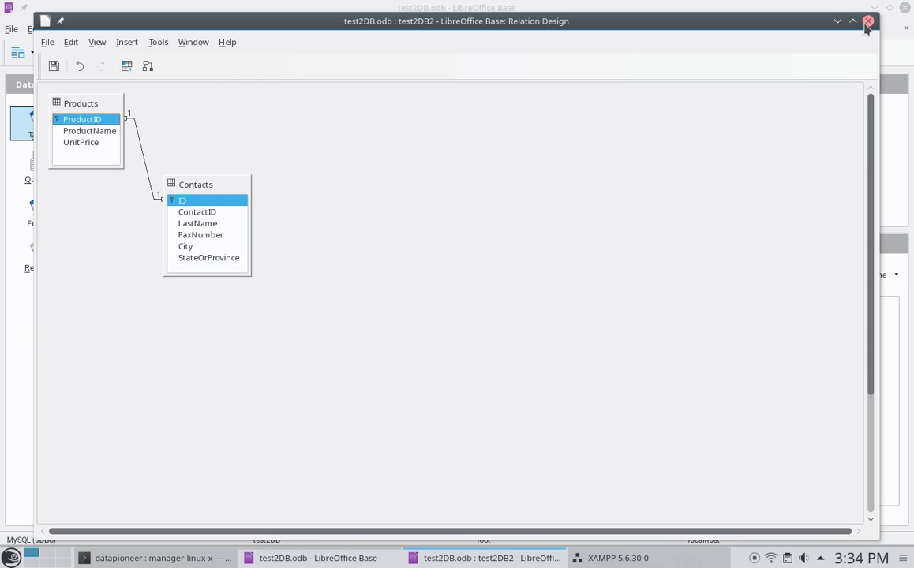
- Close the Relation Design saving changes, then minimize LibreOffice Base
click(867, 21)
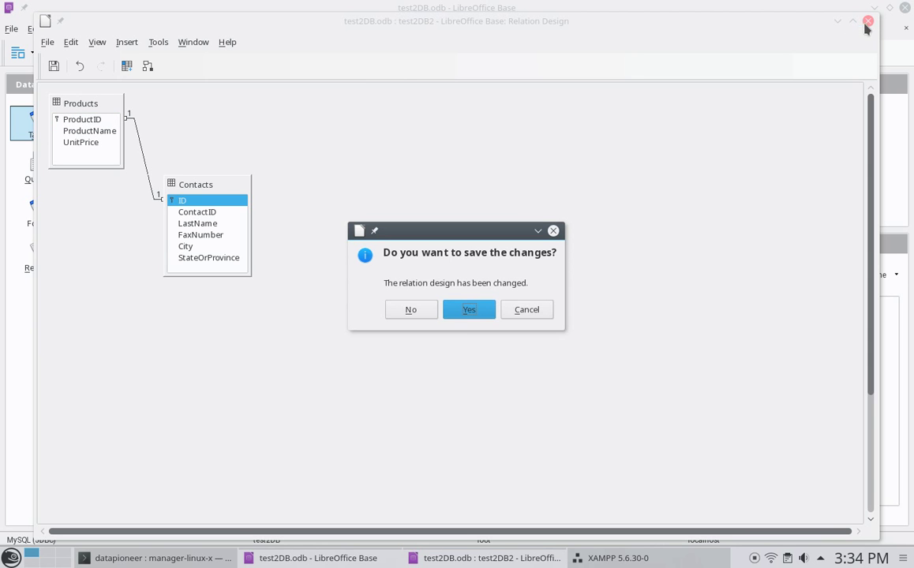
click(470, 310)
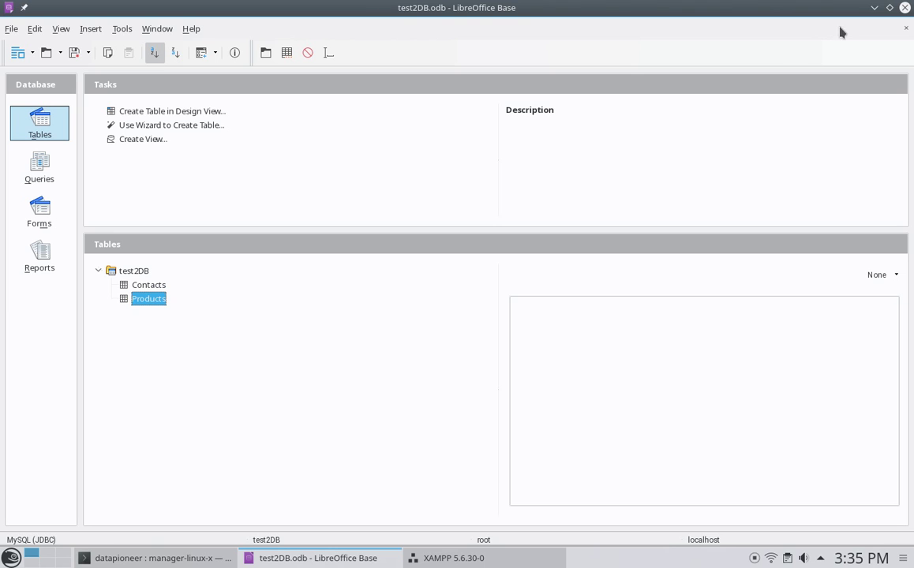
click(873, 7)
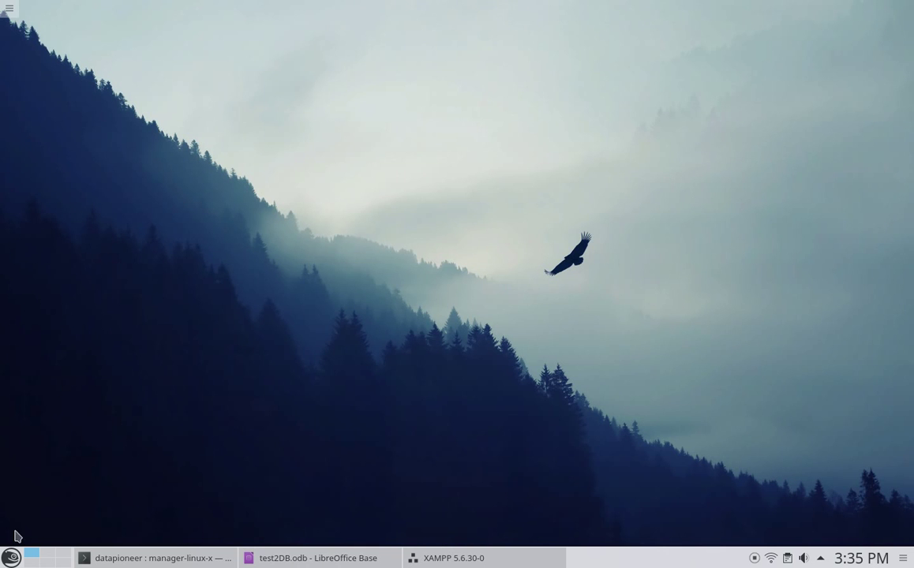
- Launch DBeaver CE from the application launcher
click(10, 559)
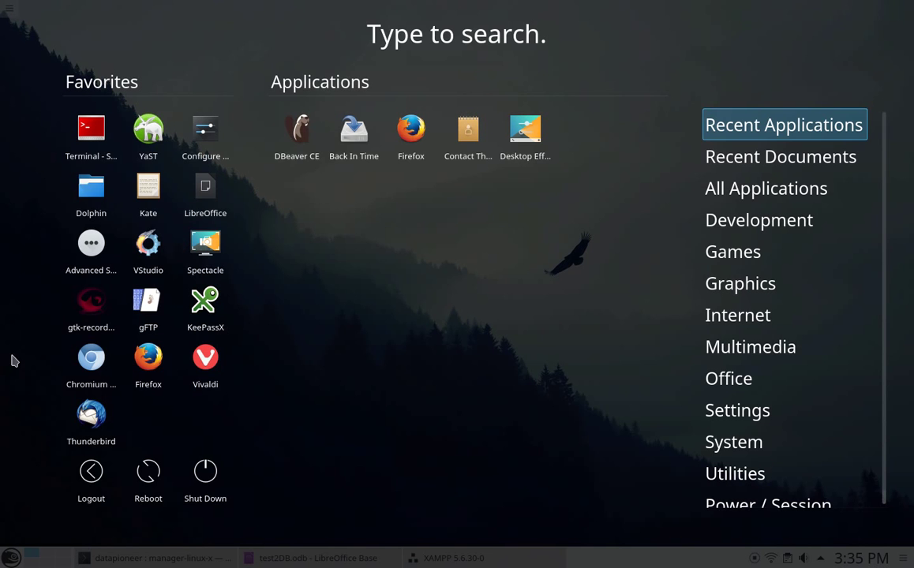
click(303, 138)
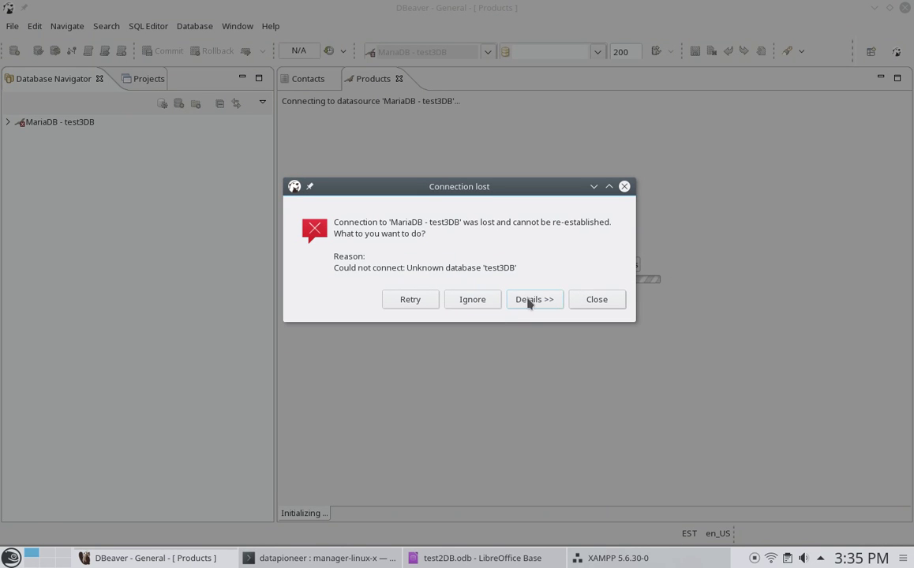
- Dismiss the Connection lost message and delete the MariaDB - test3DB connection
click(599, 302)
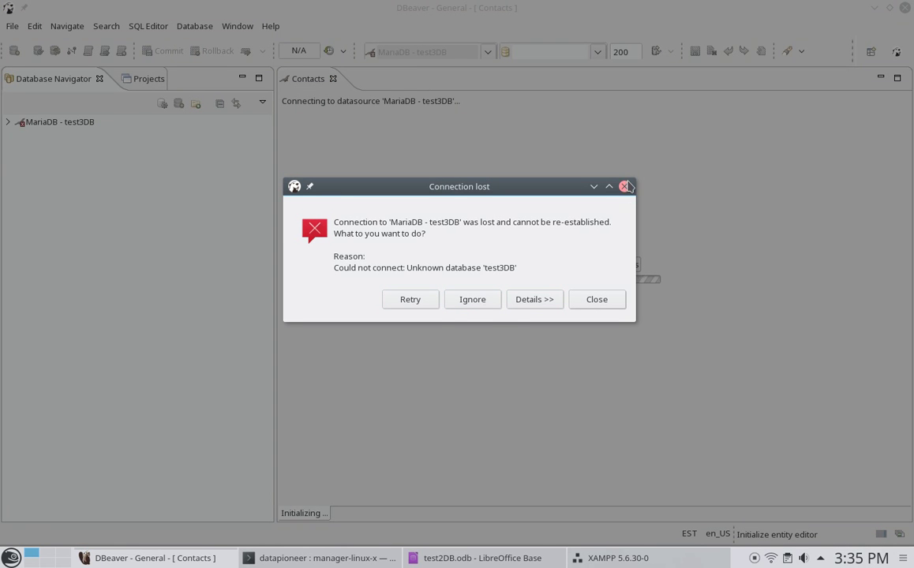
click(625, 186)
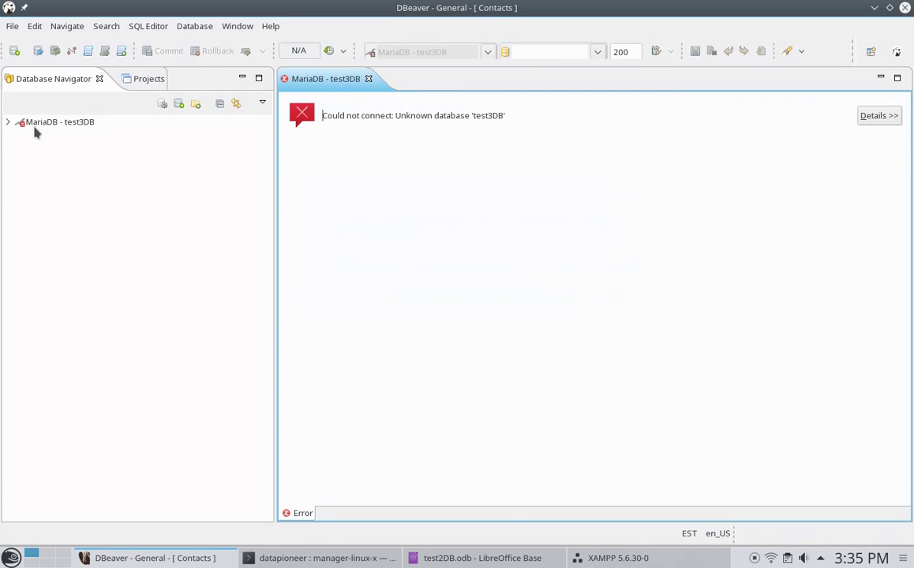
right_click(37, 126)
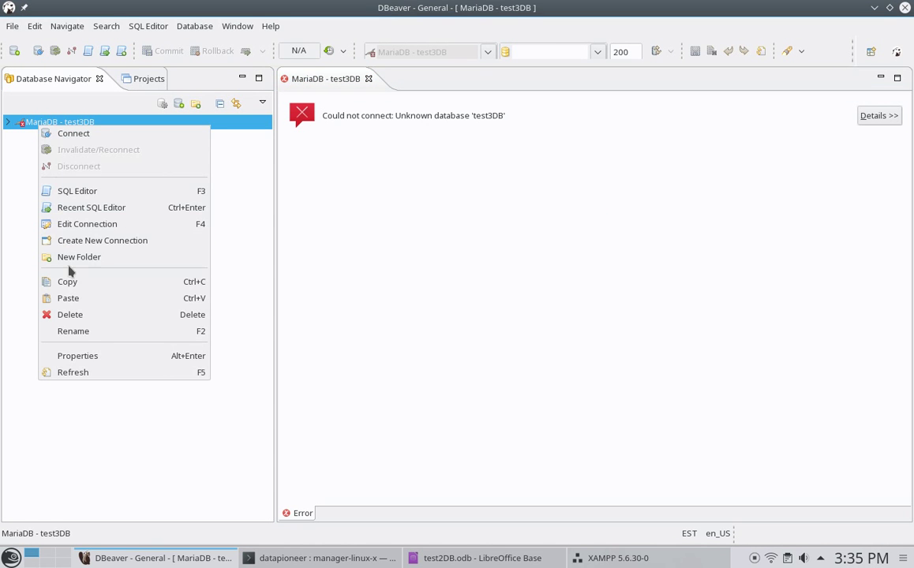
click(70, 314)
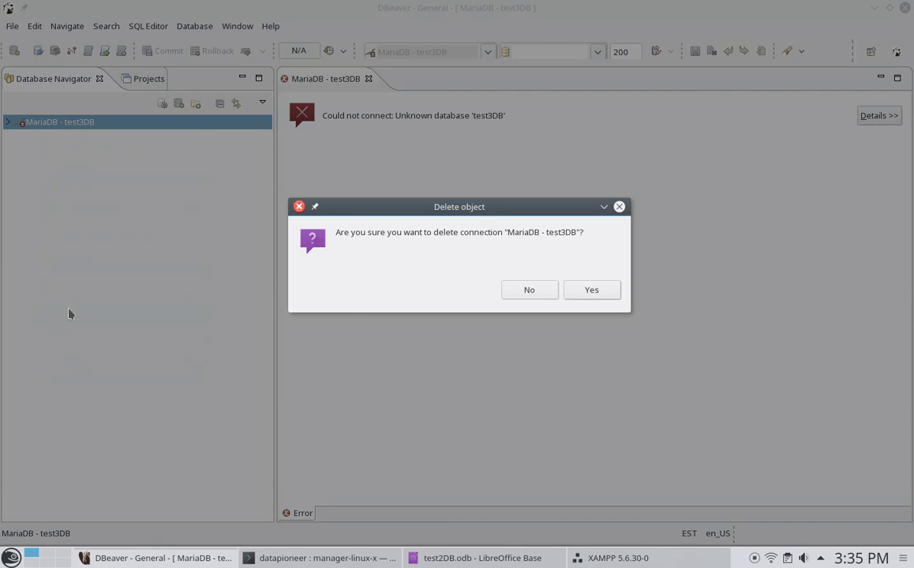
click(573, 293)
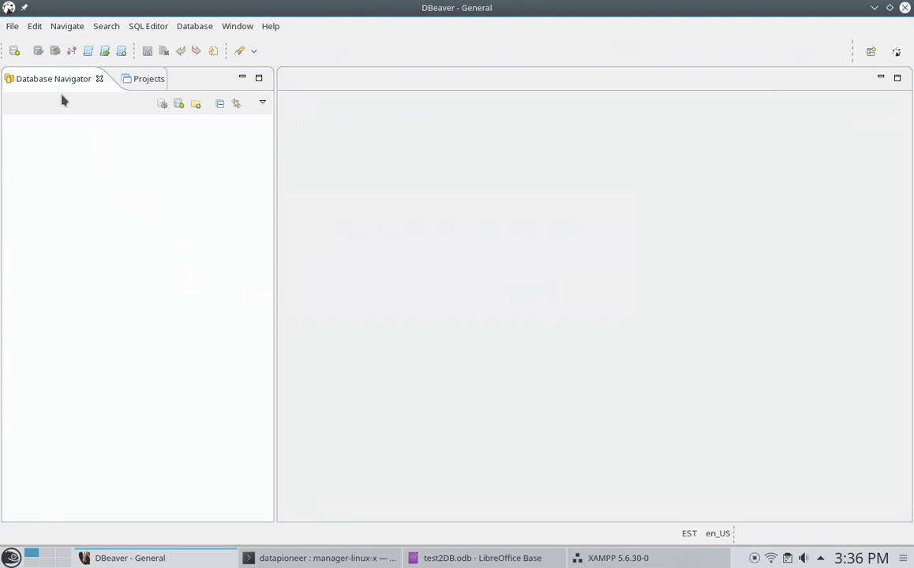
- Start a new DBeaver database connection and choose MariaDB as its type
click(36, 27)
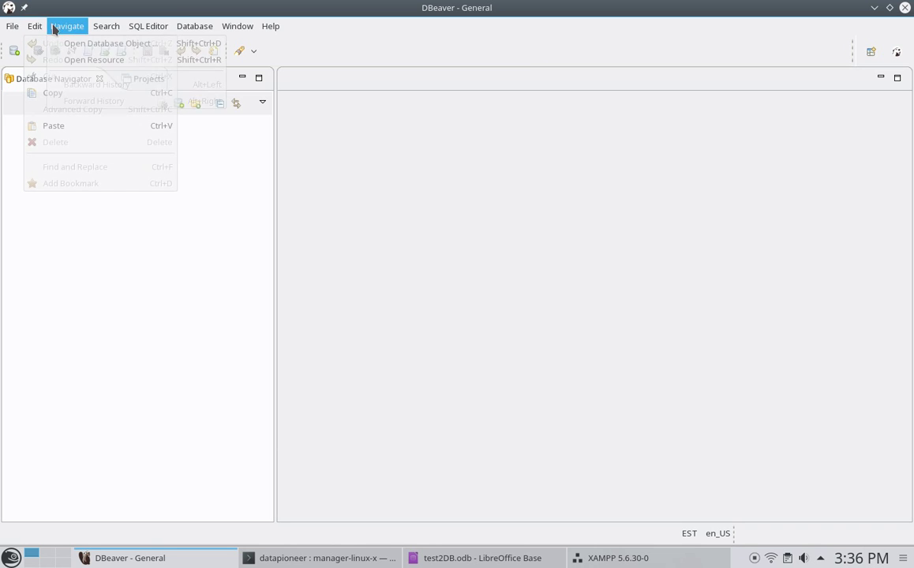
click(13, 28)
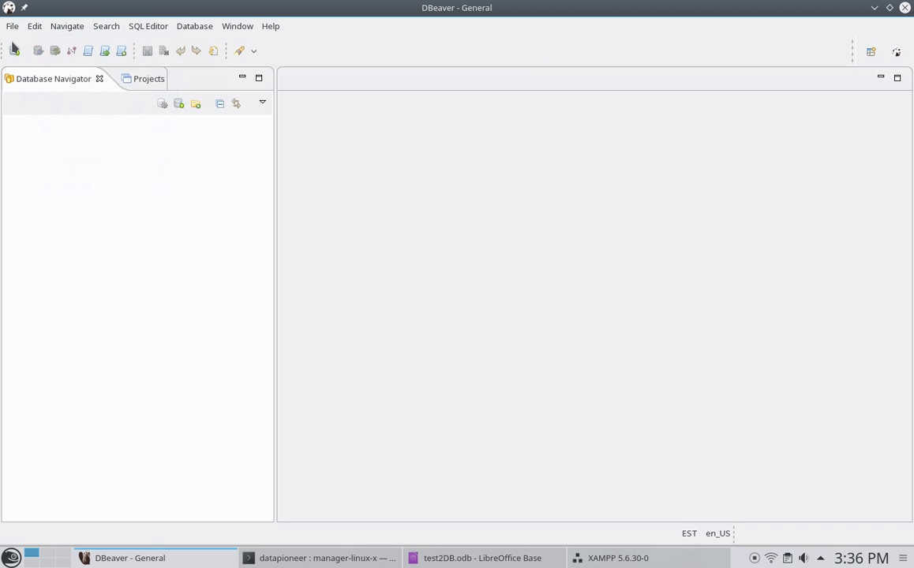
click(13, 29)
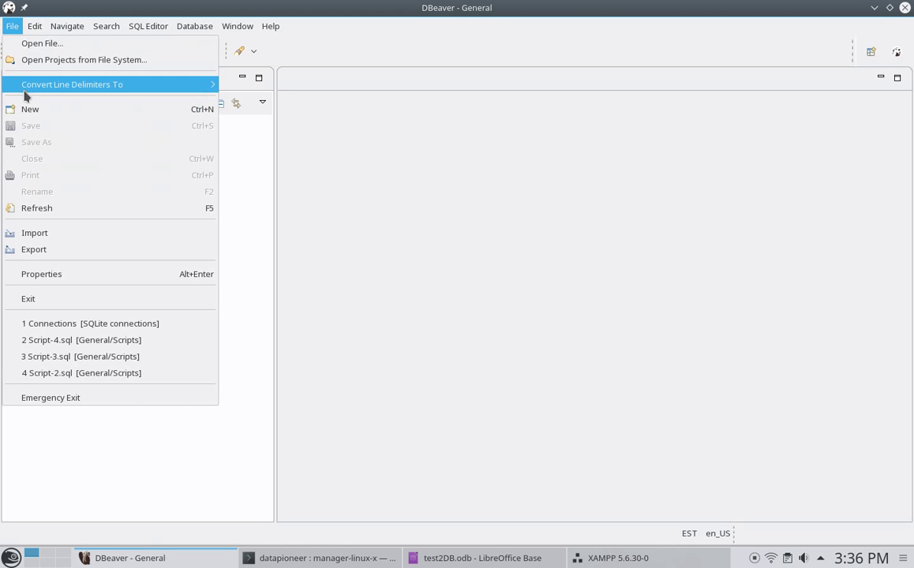
click(26, 111)
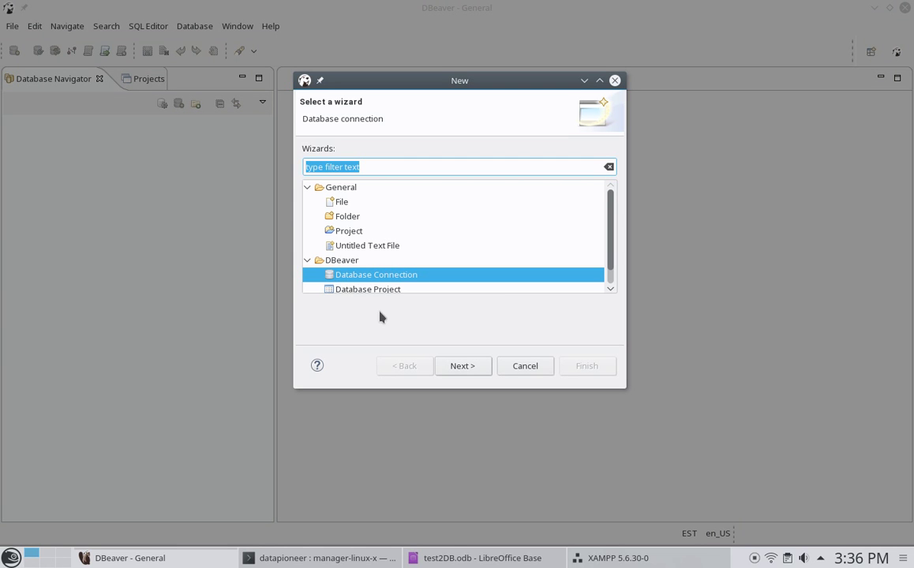
click(460, 367)
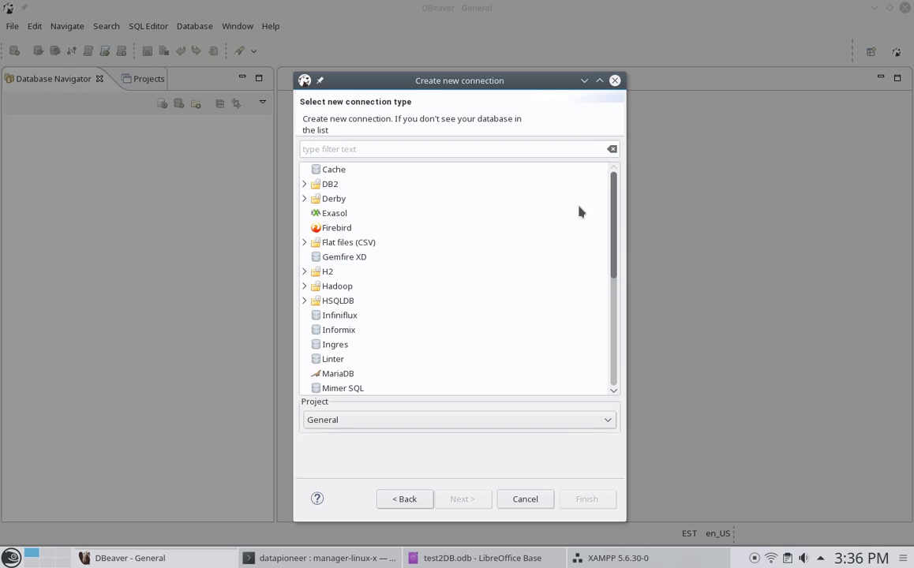
drag(613, 216, 612, 257)
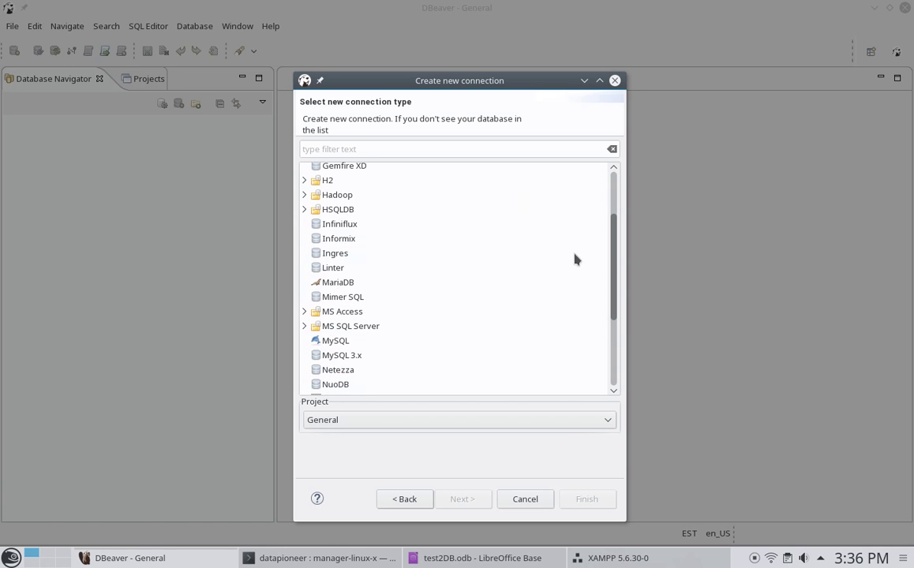
click(351, 283)
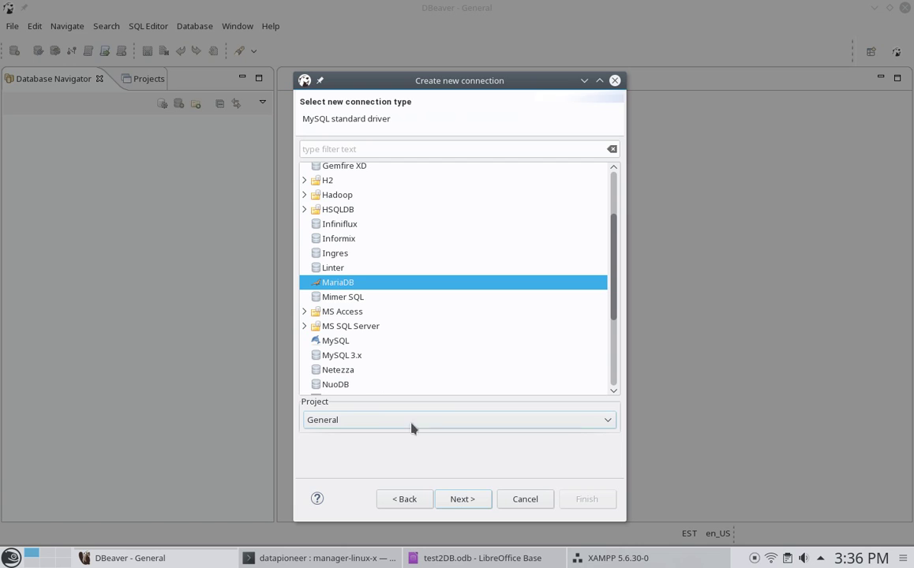
click(456, 501)
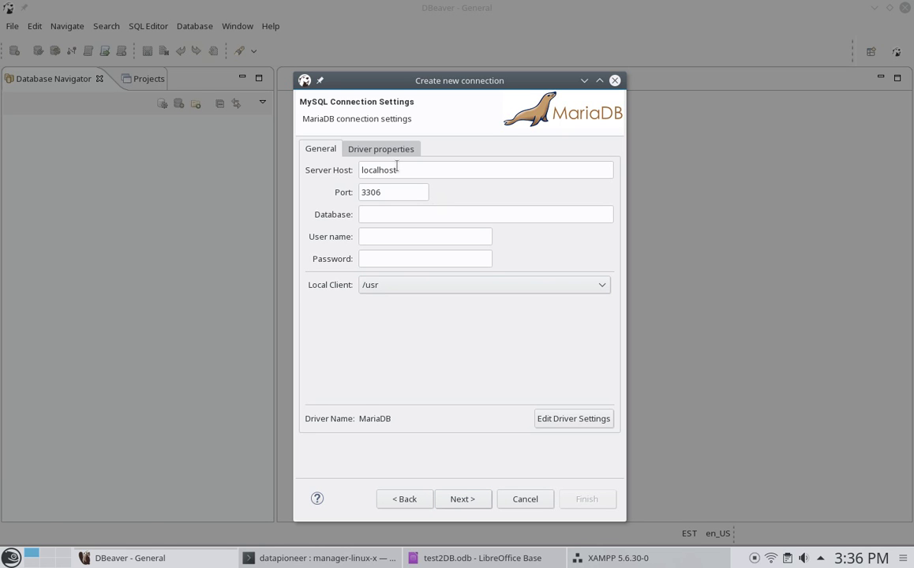
- Point the connection at database test2DB with user root and finish the wizard
click(378, 212)
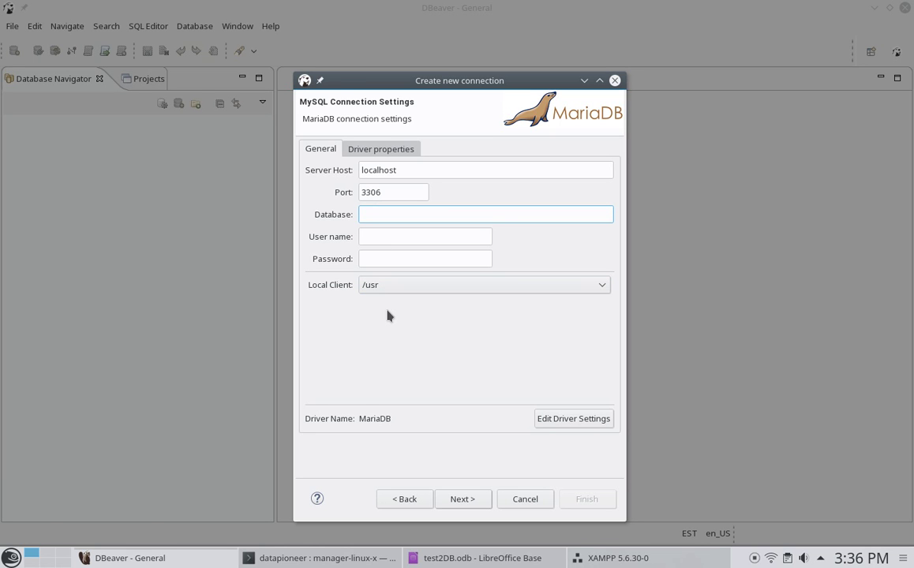
text(test2DB)
key(Tab)
text(root)
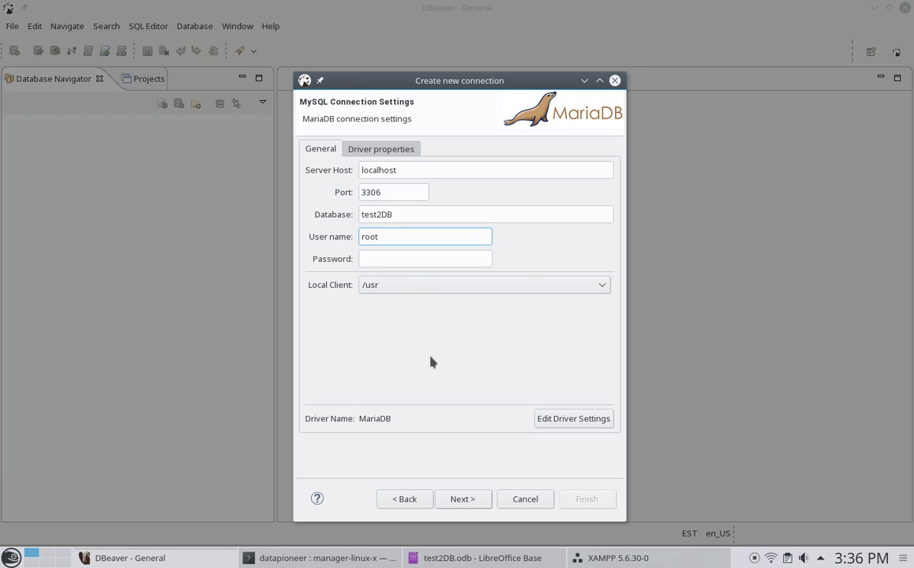
click(463, 500)
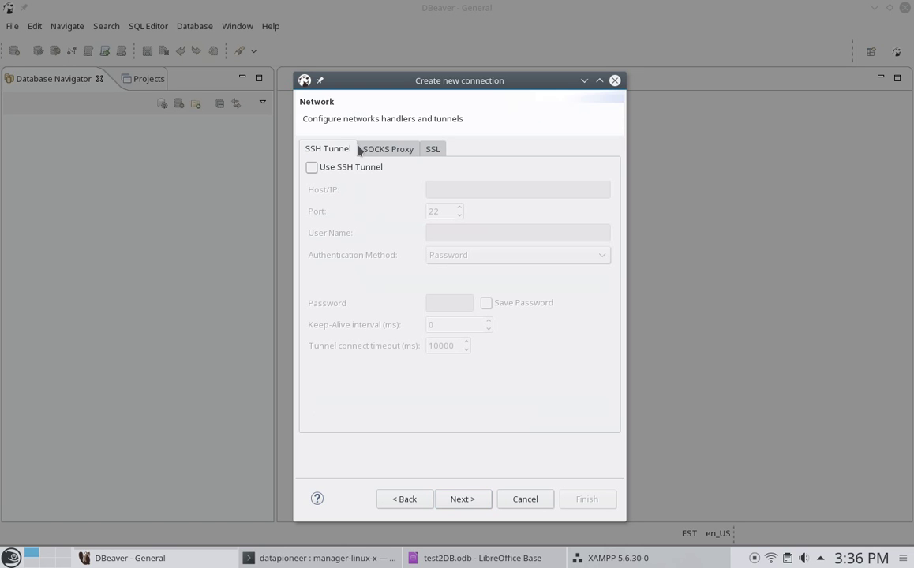
click(461, 499)
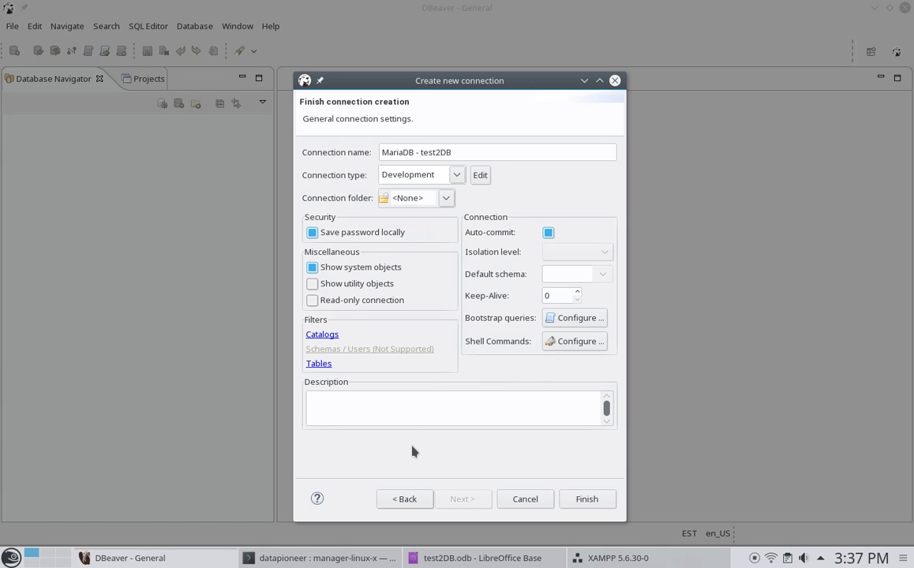
click(586, 498)
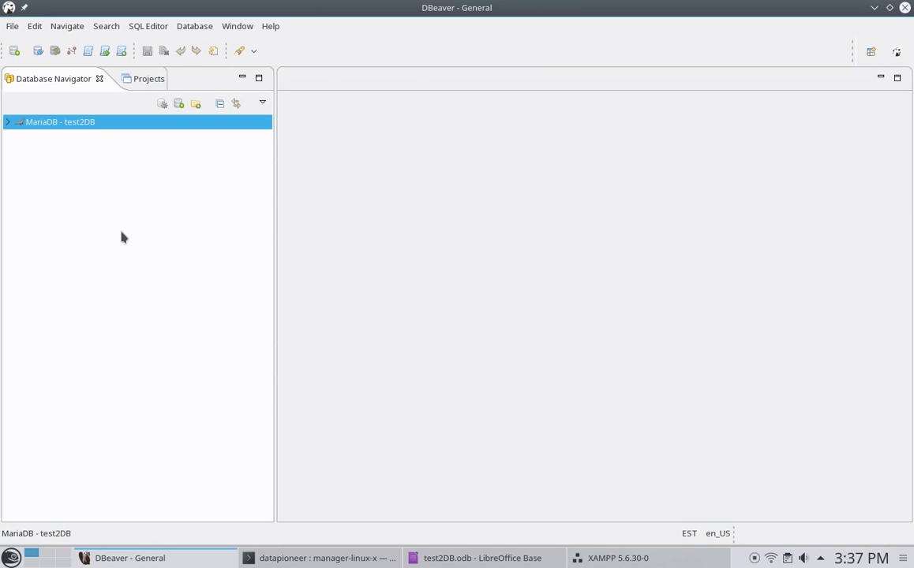
- Connect MariaDB - test2DB and open the Contacts table under test2DB's Tables
click(7, 124)
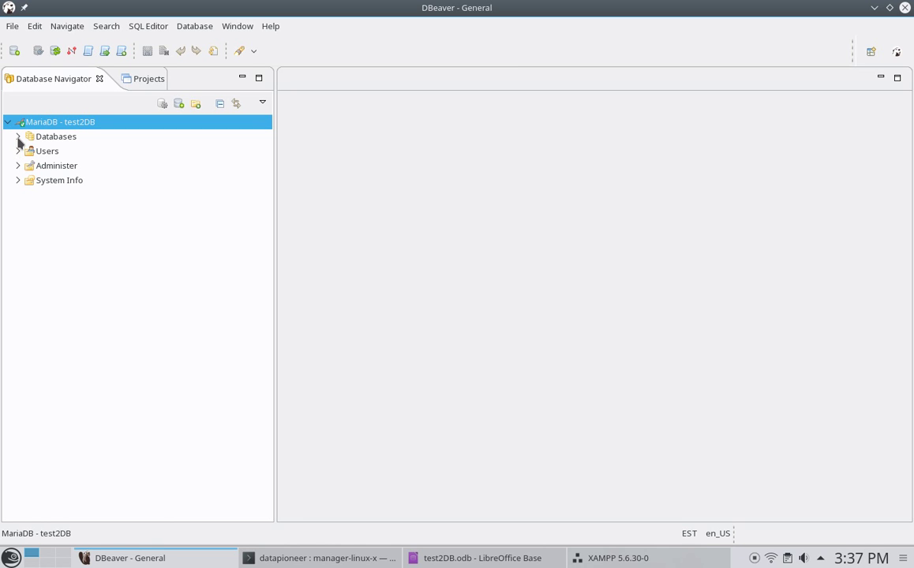
click(18, 137)
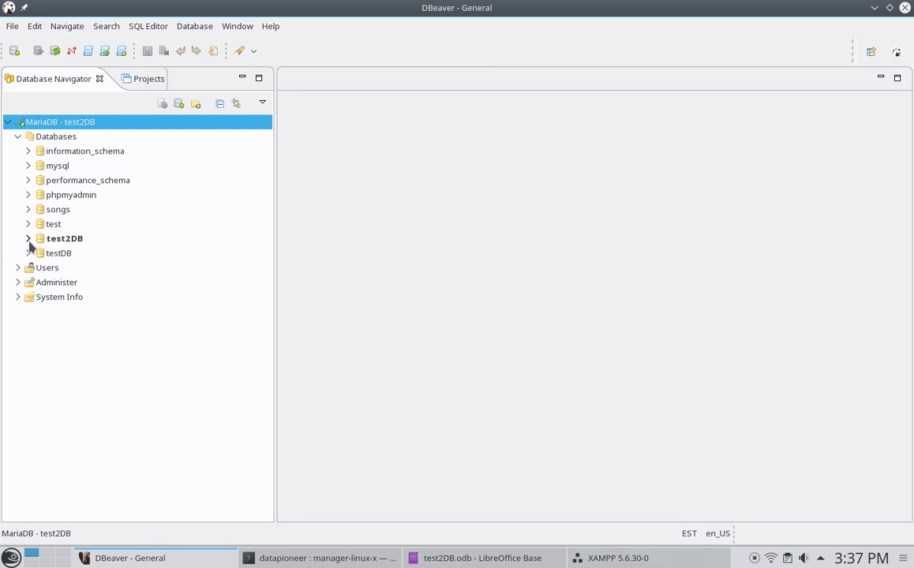
click(28, 238)
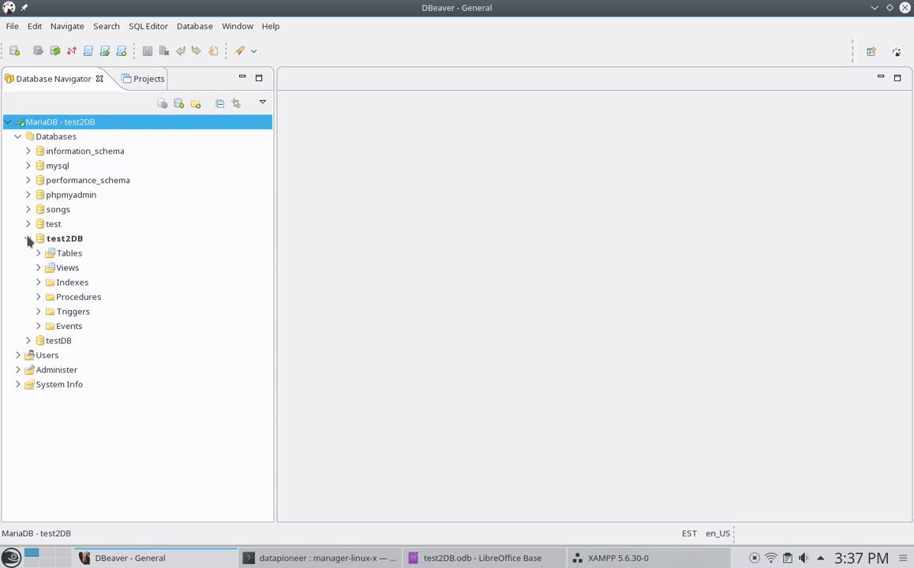
click(38, 253)
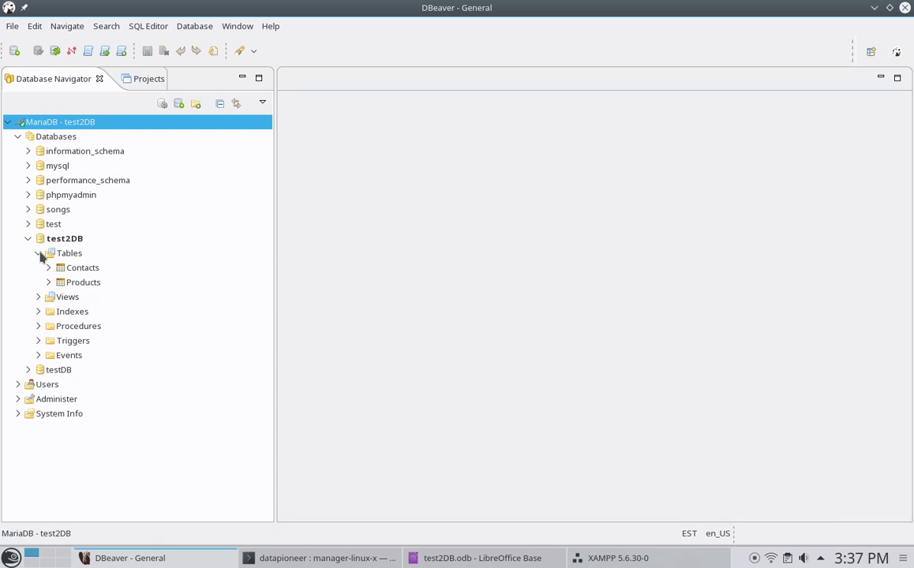
click(78, 269)
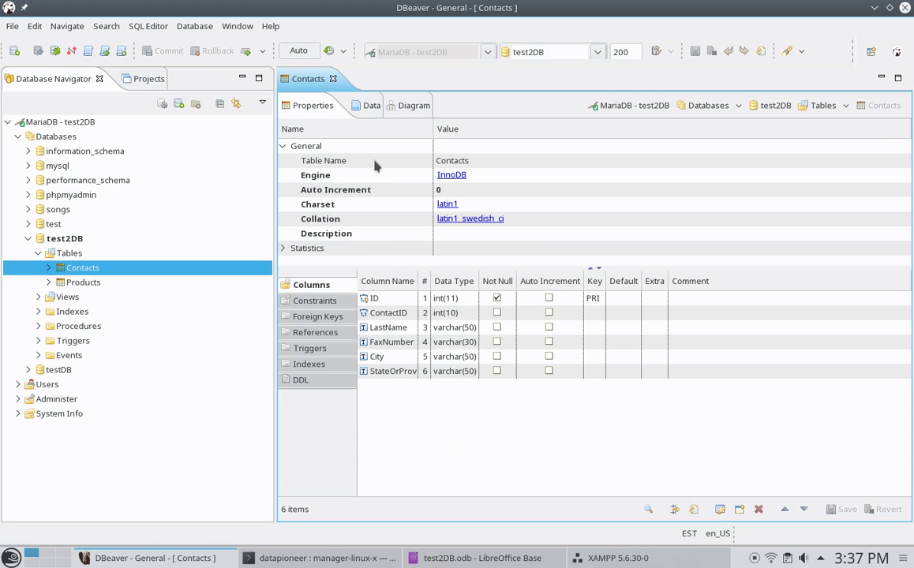
- Show the three Contacts rows, then open Products and its ER diagram
click(369, 105)
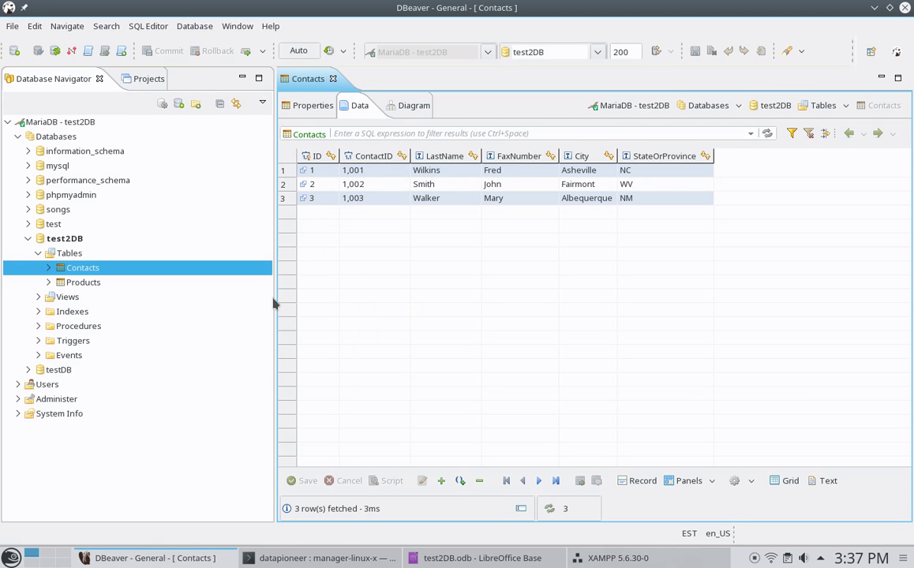
click(76, 284)
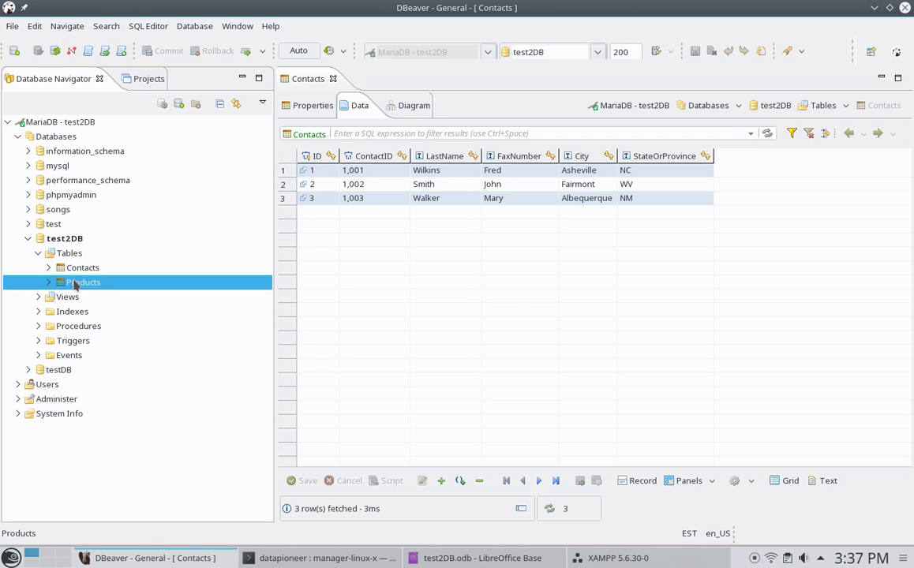
double_click(75, 282)
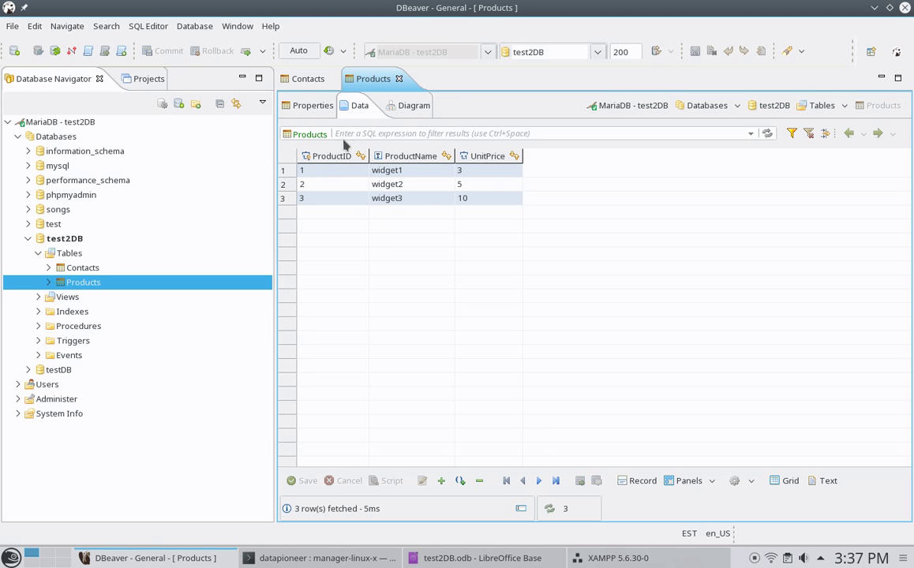
click(316, 106)
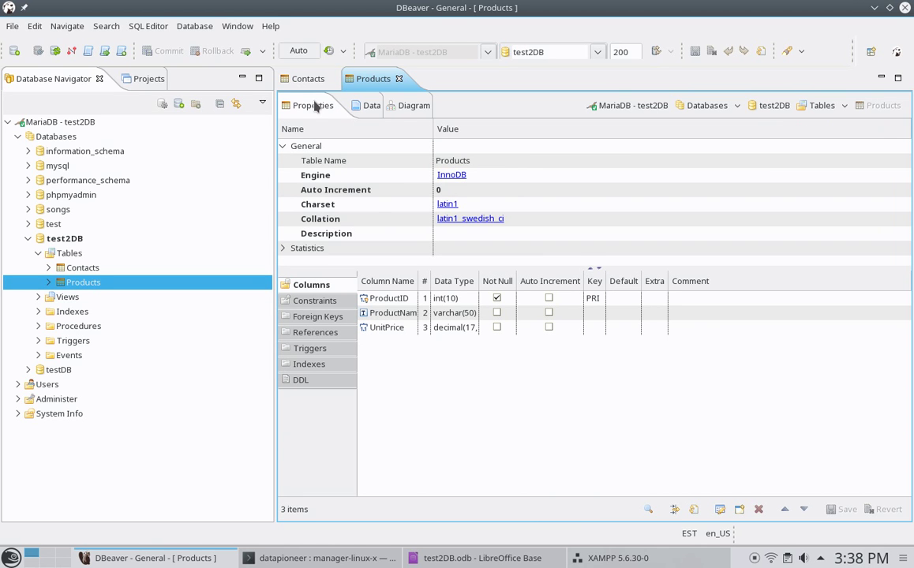
click(410, 109)
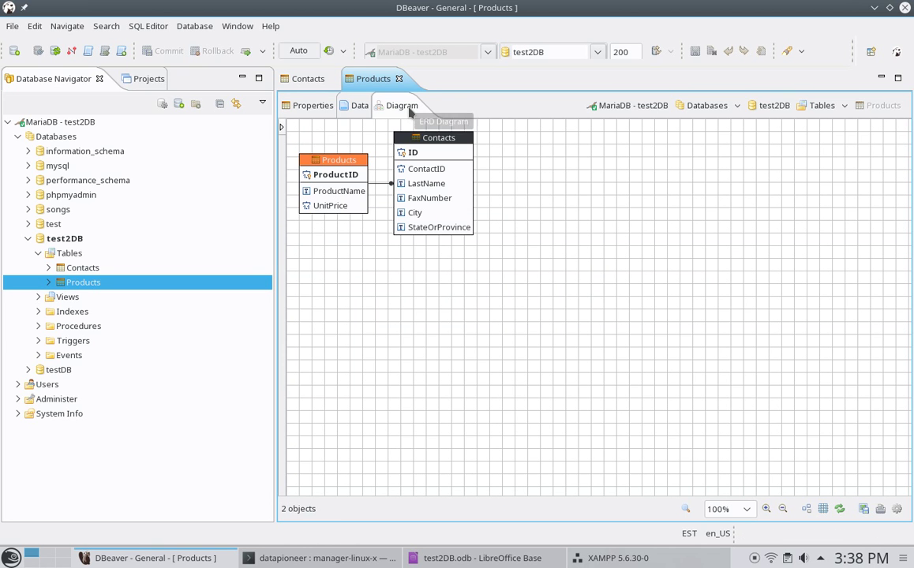
- Drag the Contacts box down-right in the diagram, then show the Products data rows
click(415, 139)
drag(415, 139, 472, 278)
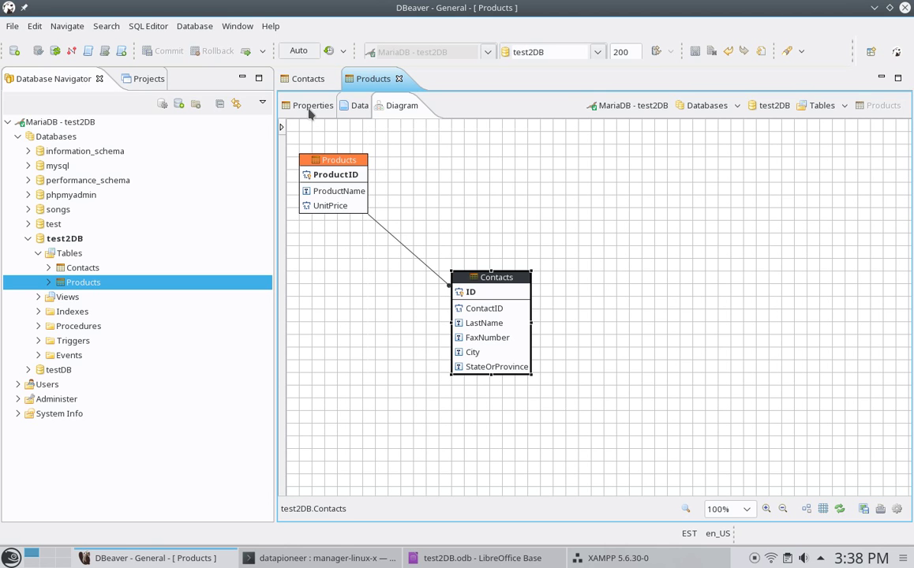
click(356, 106)
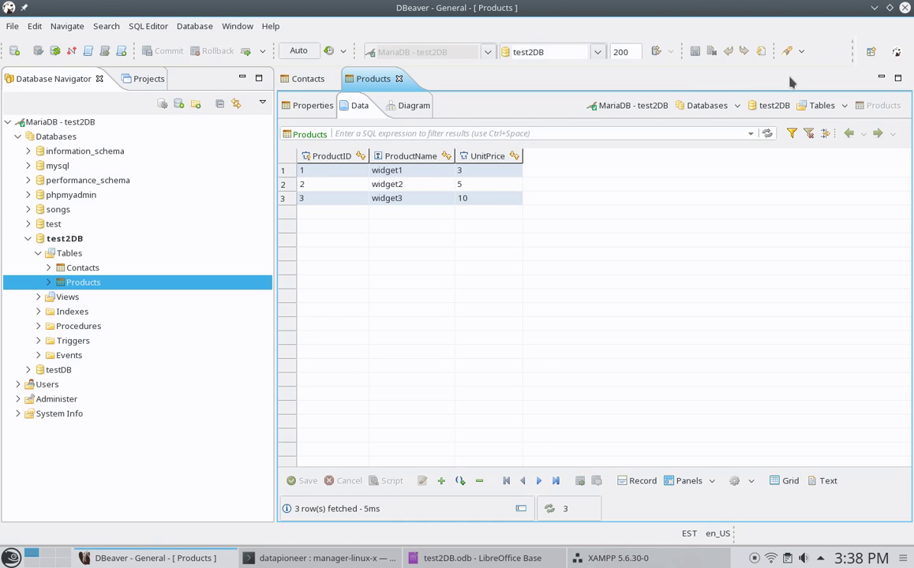
- Minimize DBeaver and launch phpMyAdmin through the XAMPP dashboard
click(874, 10)
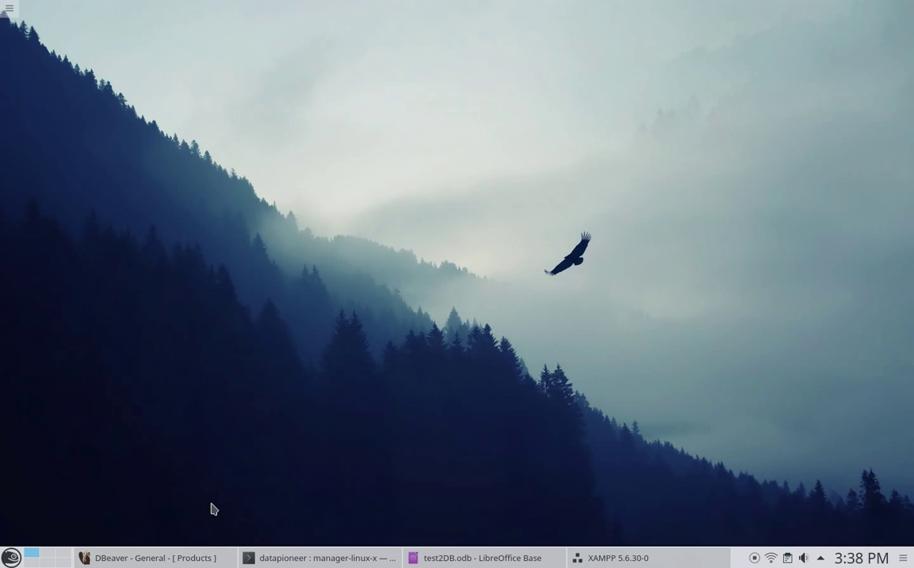
click(601, 560)
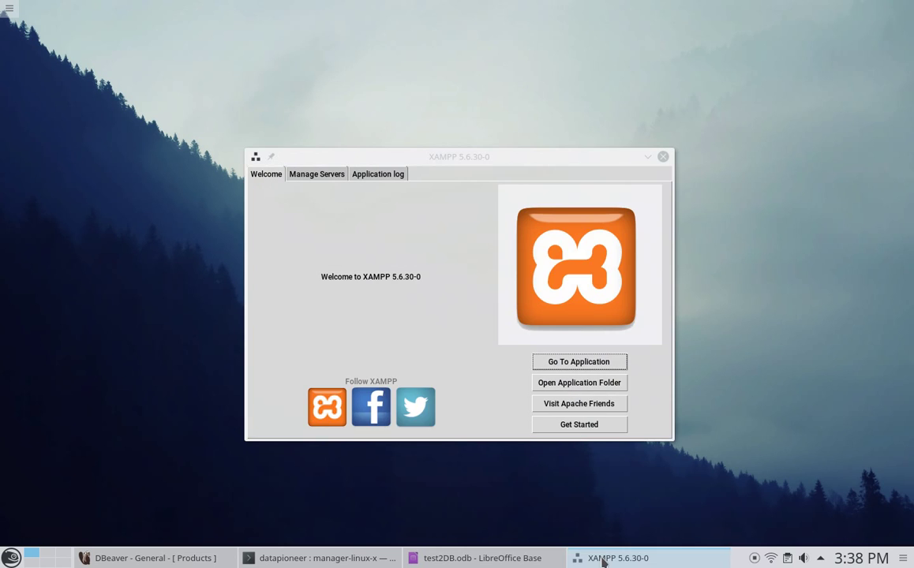
click(602, 561)
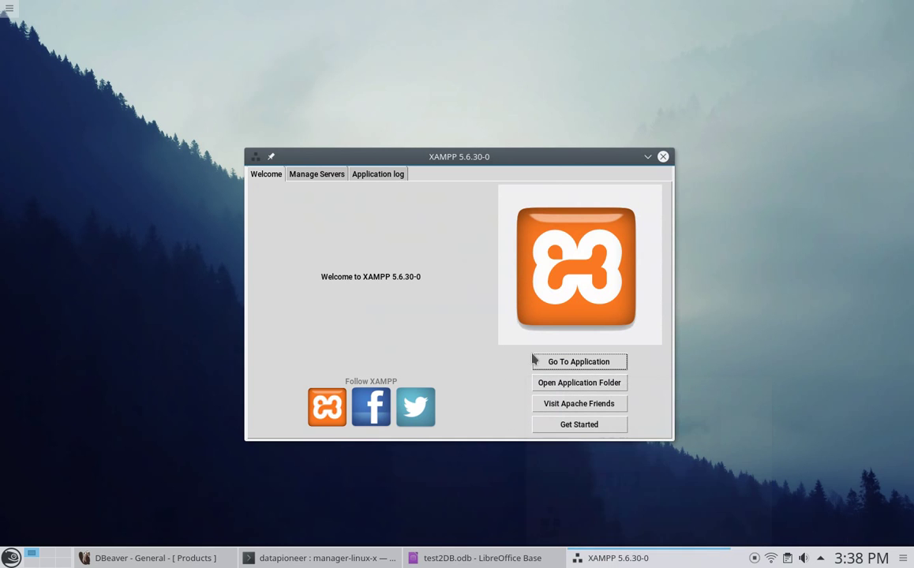
click(562, 362)
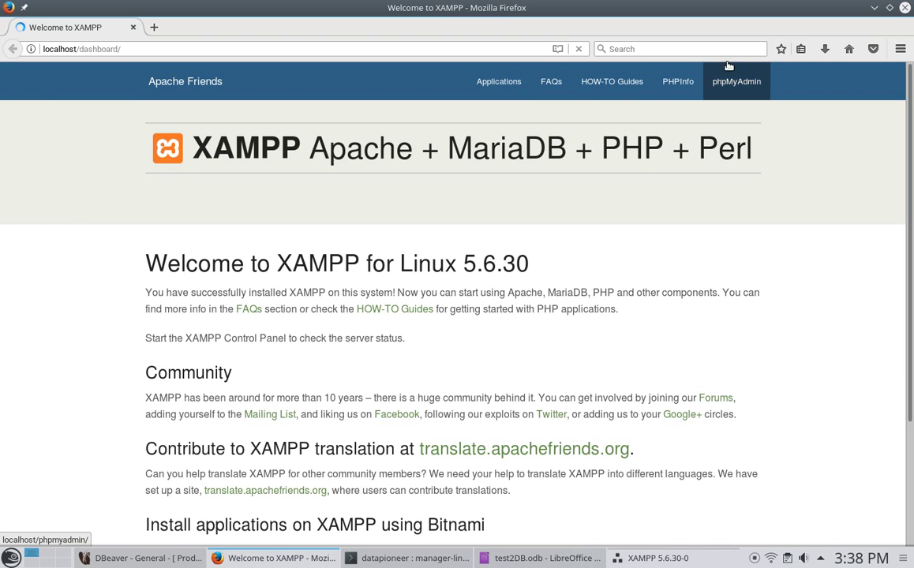
click(732, 83)
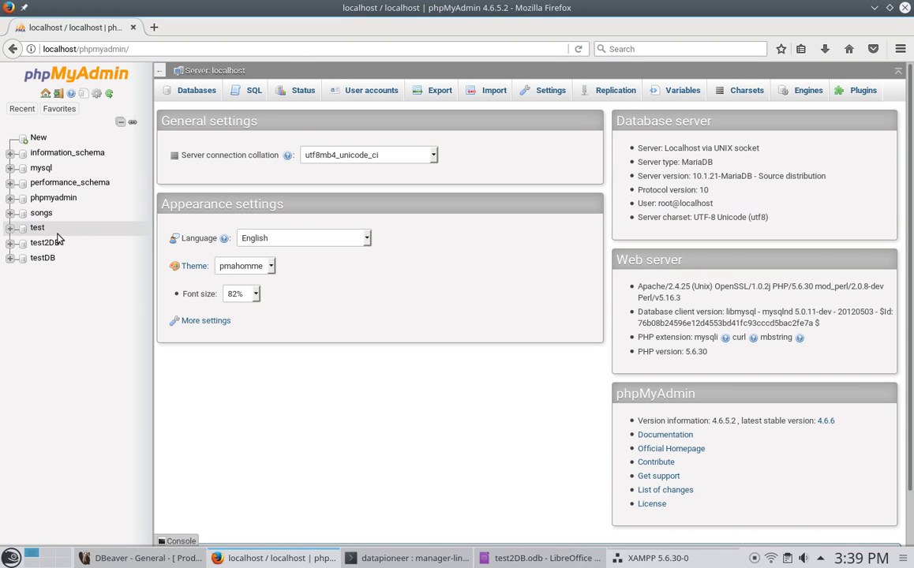
- Open test2DB in phpMyAdmin, browse the Contacts rows, and close Firefox
click(37, 247)
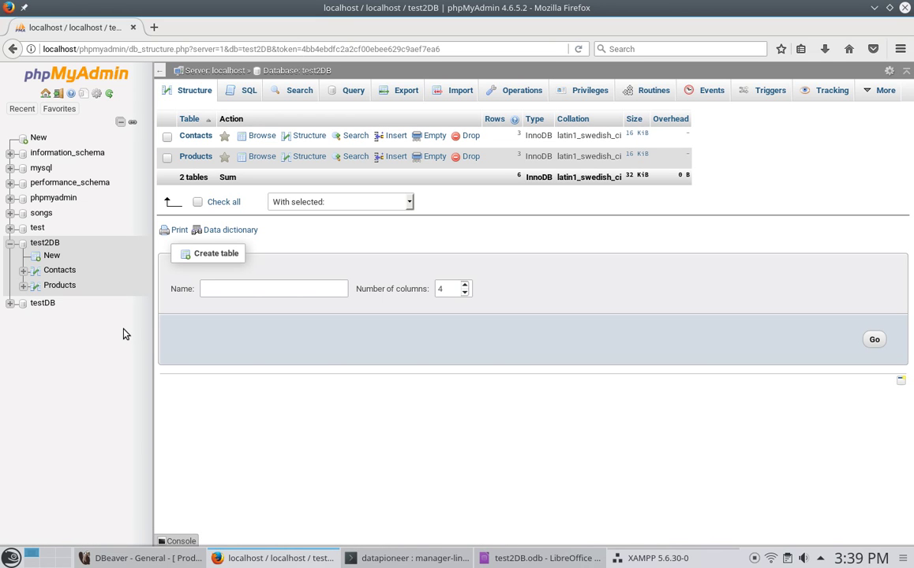
click(196, 136)
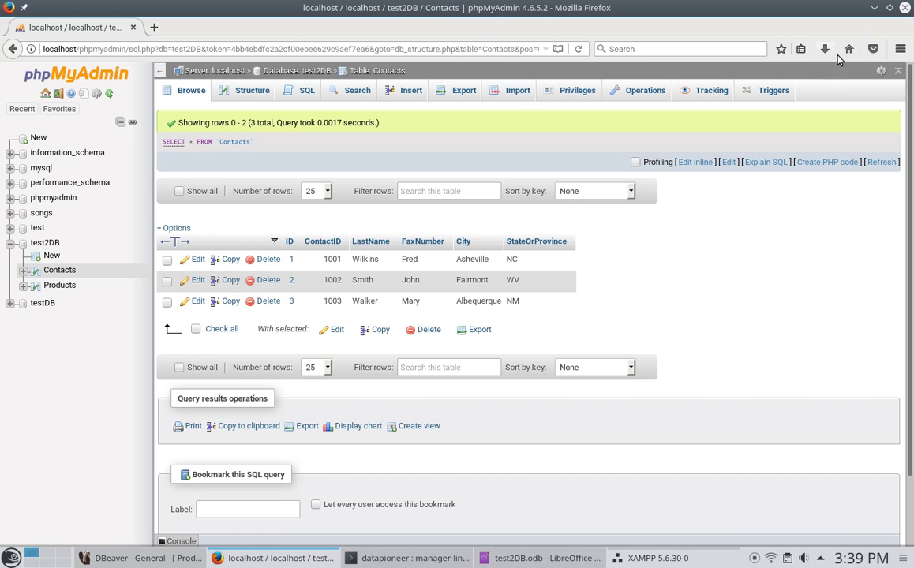
click(906, 8)
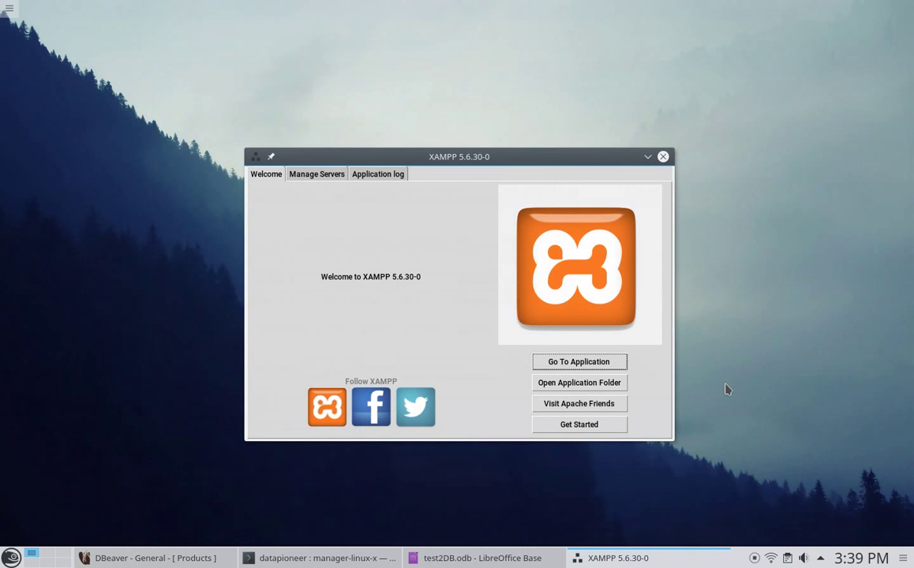
- Close the LibreOffice Base test2DB file, saving changes, then close DBeaver
click(517, 559)
mouse_move(526, 564)
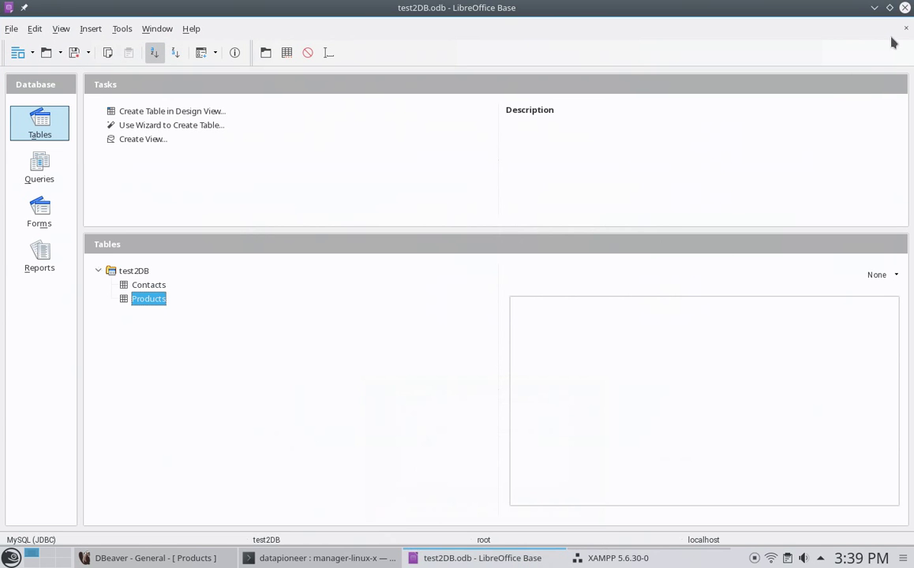
click(906, 8)
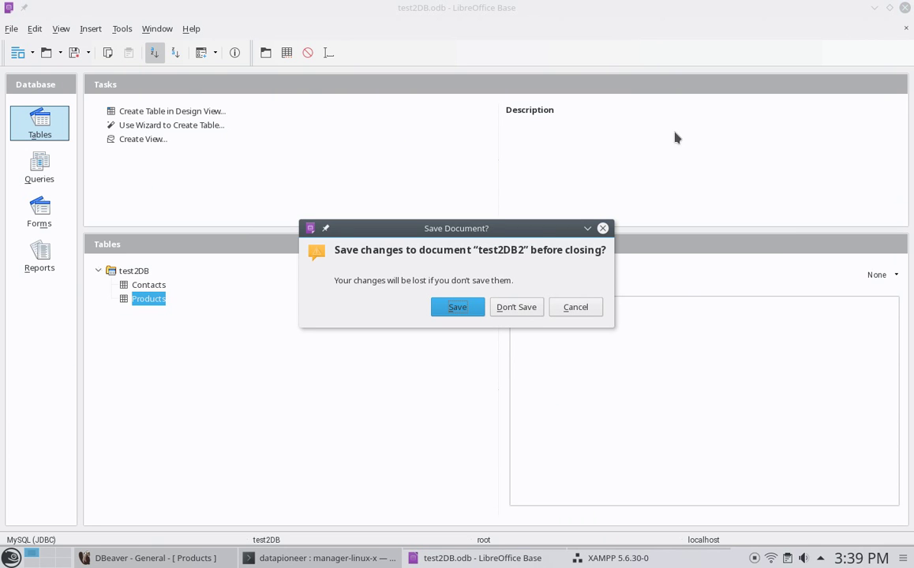
click(465, 307)
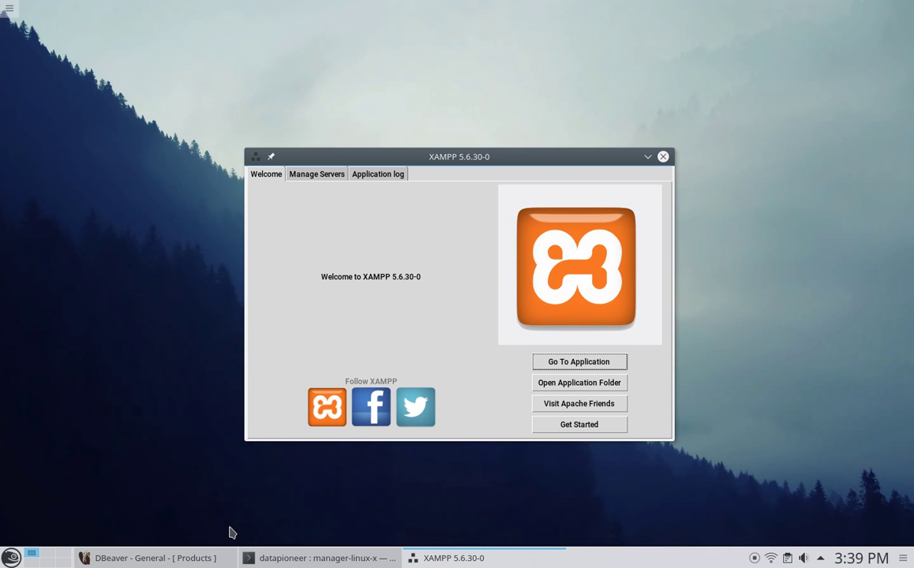
click(130, 557)
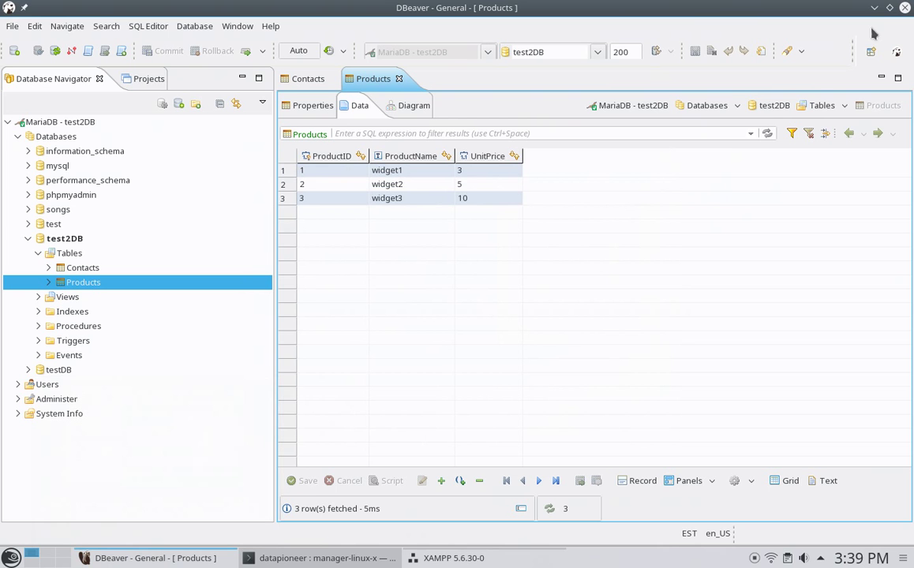
click(905, 8)
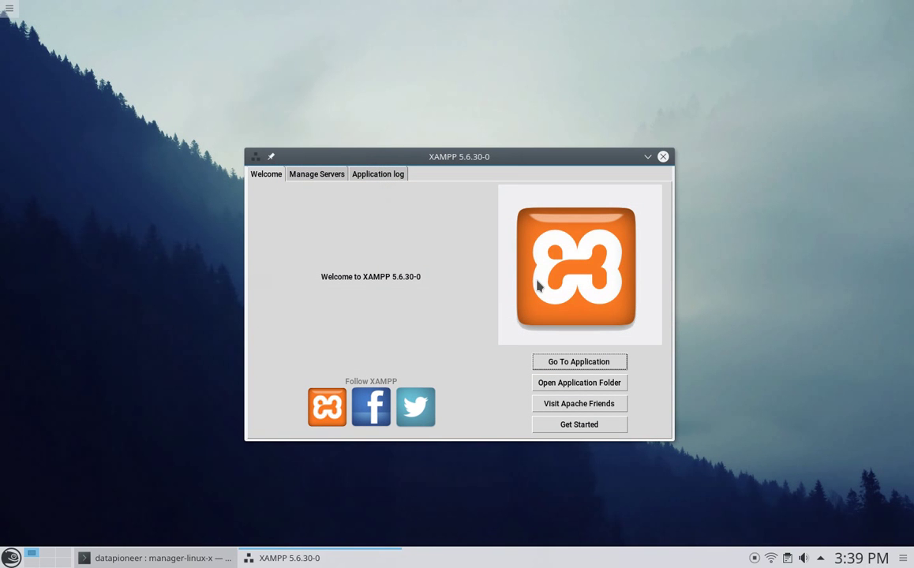
- Stop all XAMPP servers from Manage Servers and close the control panel window
click(325, 180)
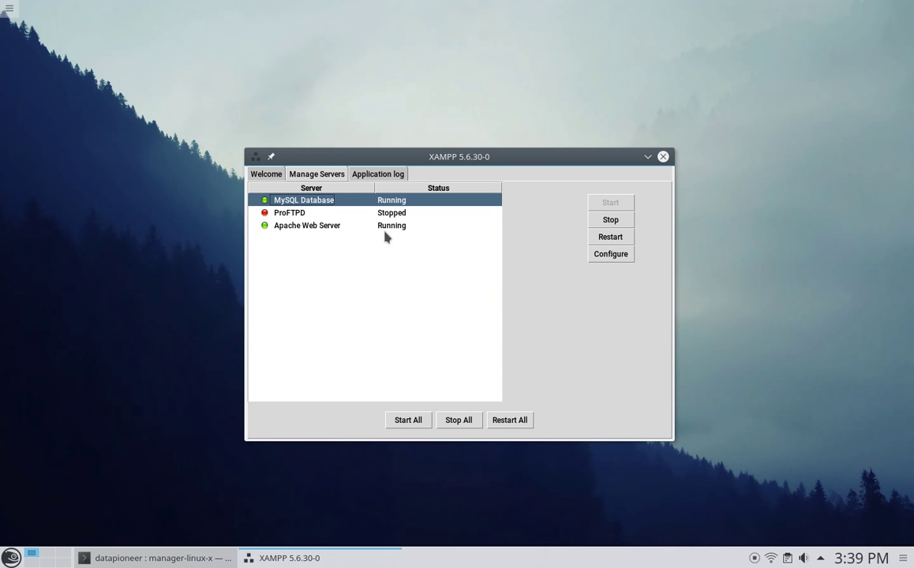
click(457, 424)
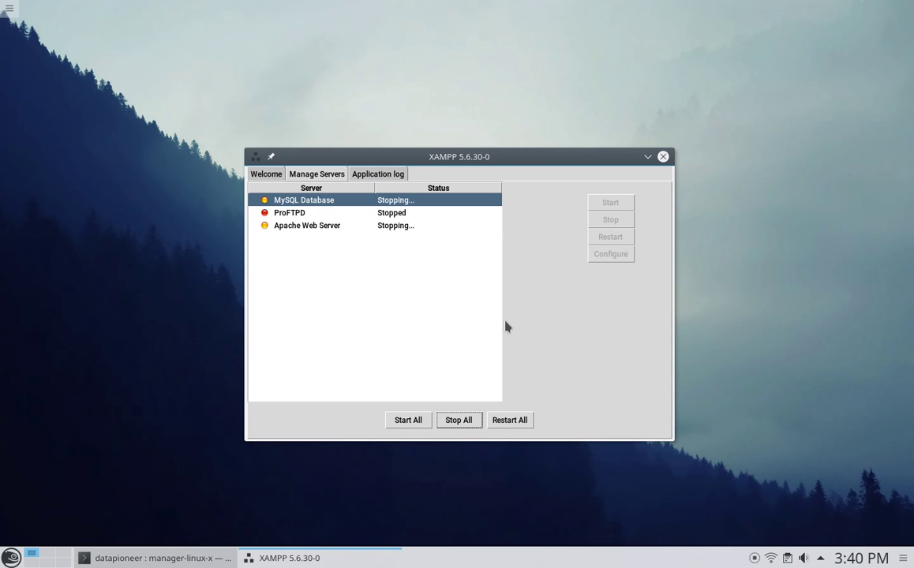
click(663, 157)
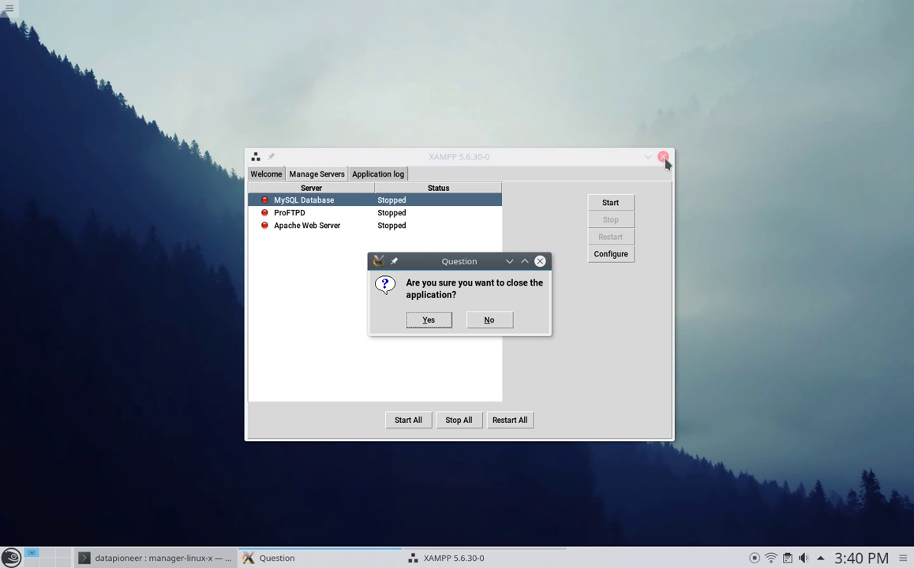
- Confirm quitting XAMPP, then run exit in Konsole to close the root shell
click(429, 320)
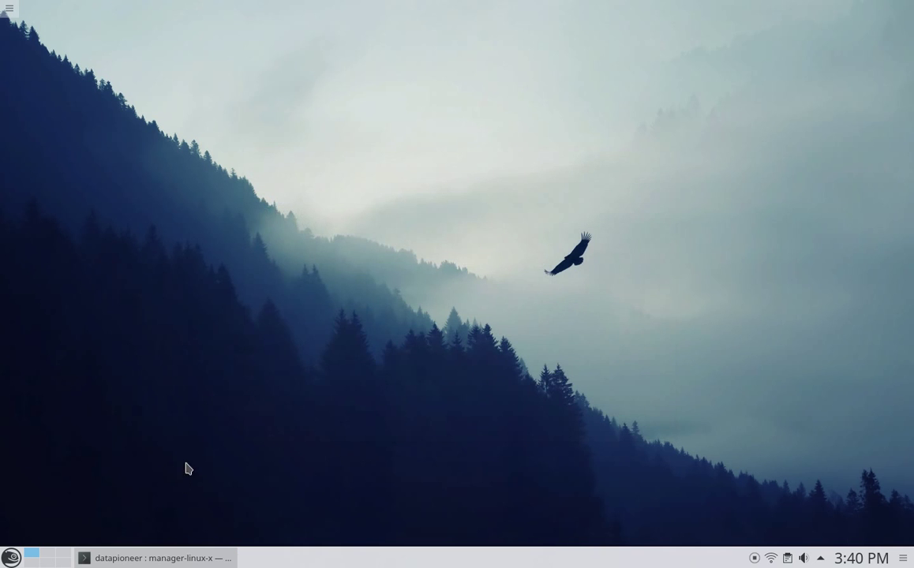
click(162, 559)
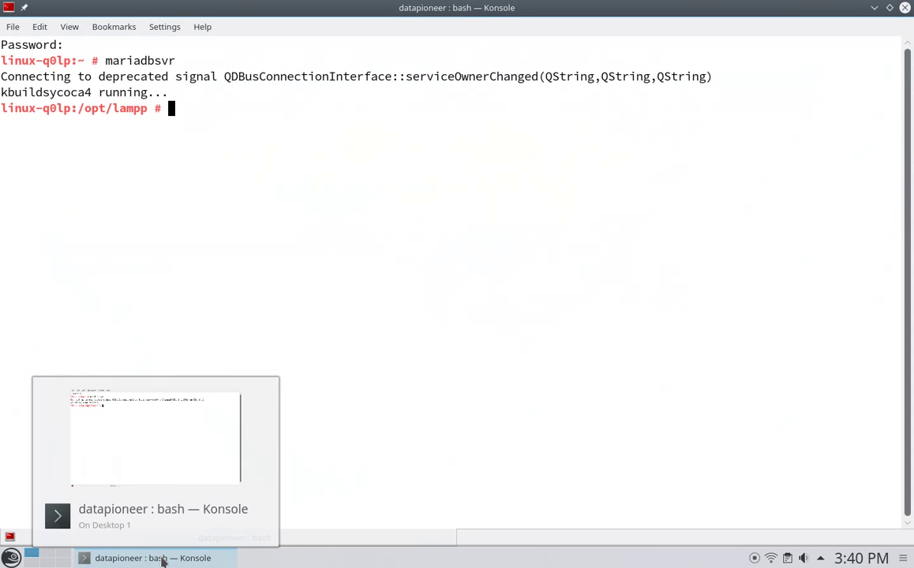
text(exit)
key(Return)
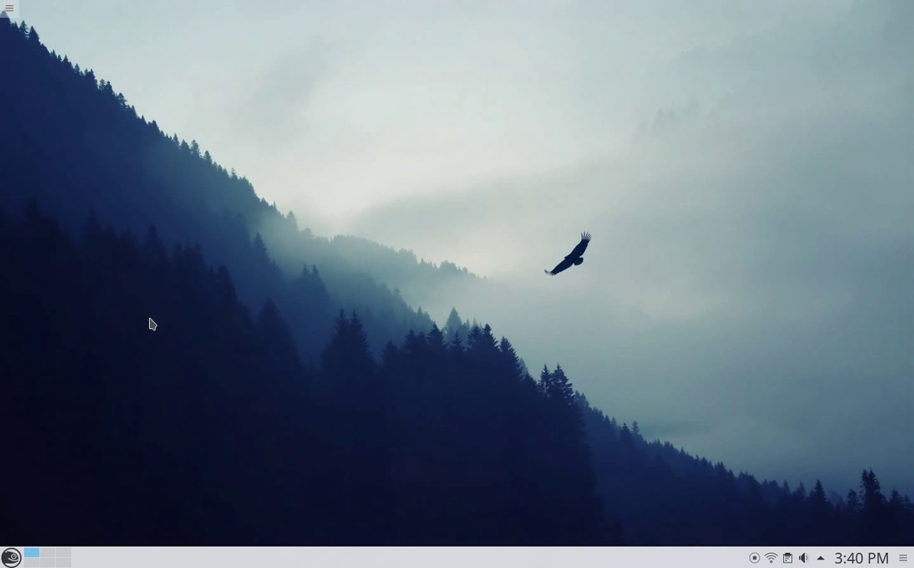